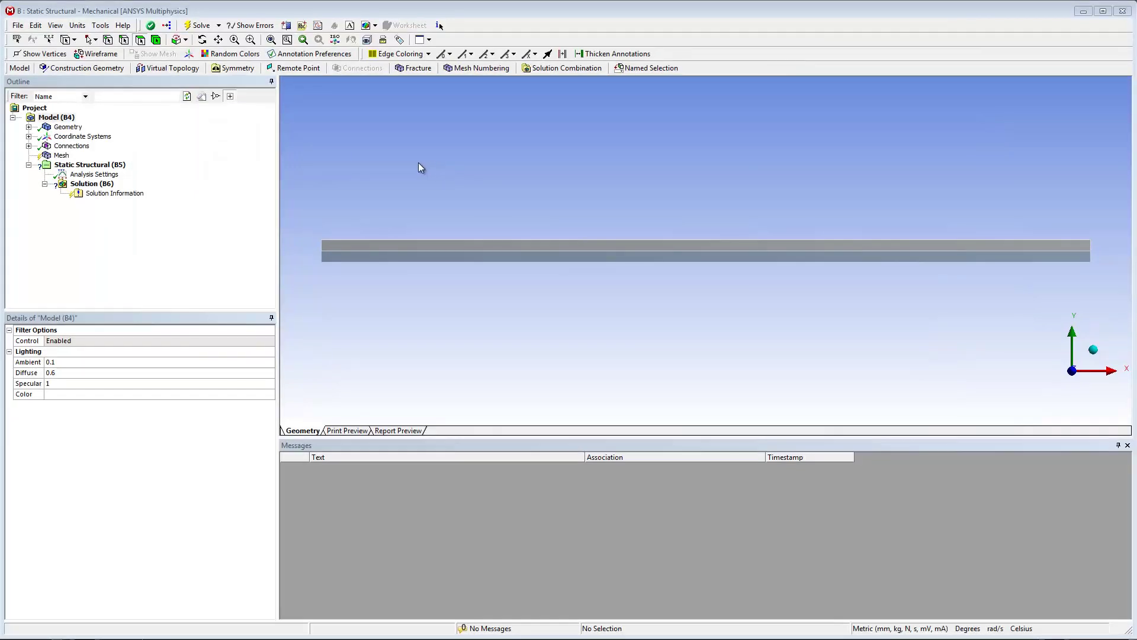
Set the geometry's 2D Behavior to Plane Strain
{"action": "left_click", "coordinate": [69, 127]}
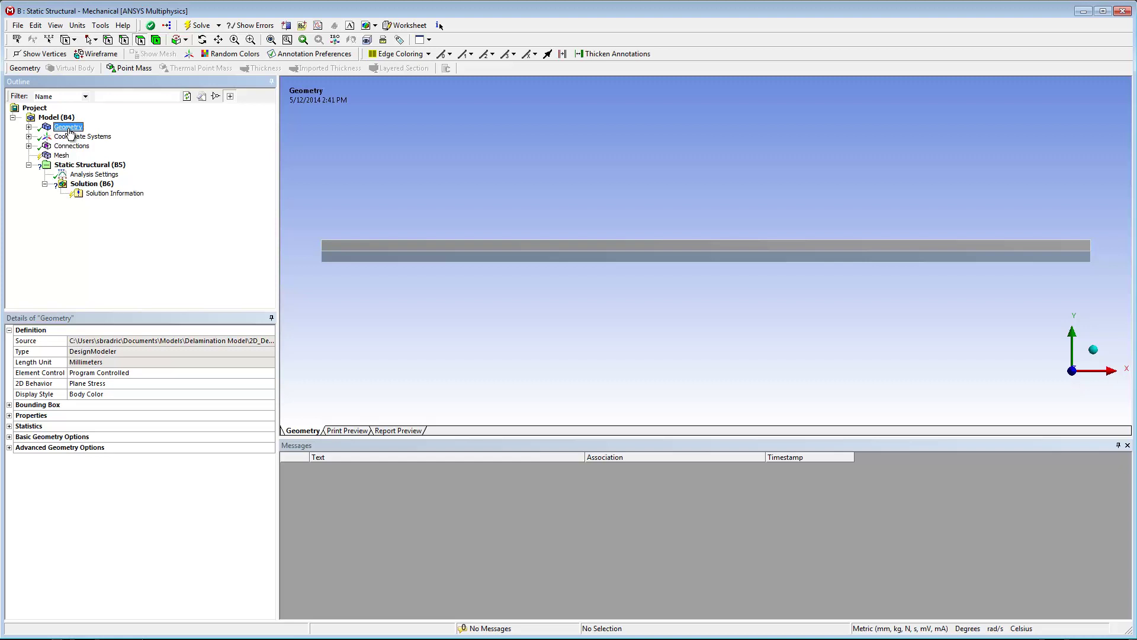
{"action": "left_click", "coordinate": [269, 386]}
{"action": "left_click", "coordinate": [269, 384]}
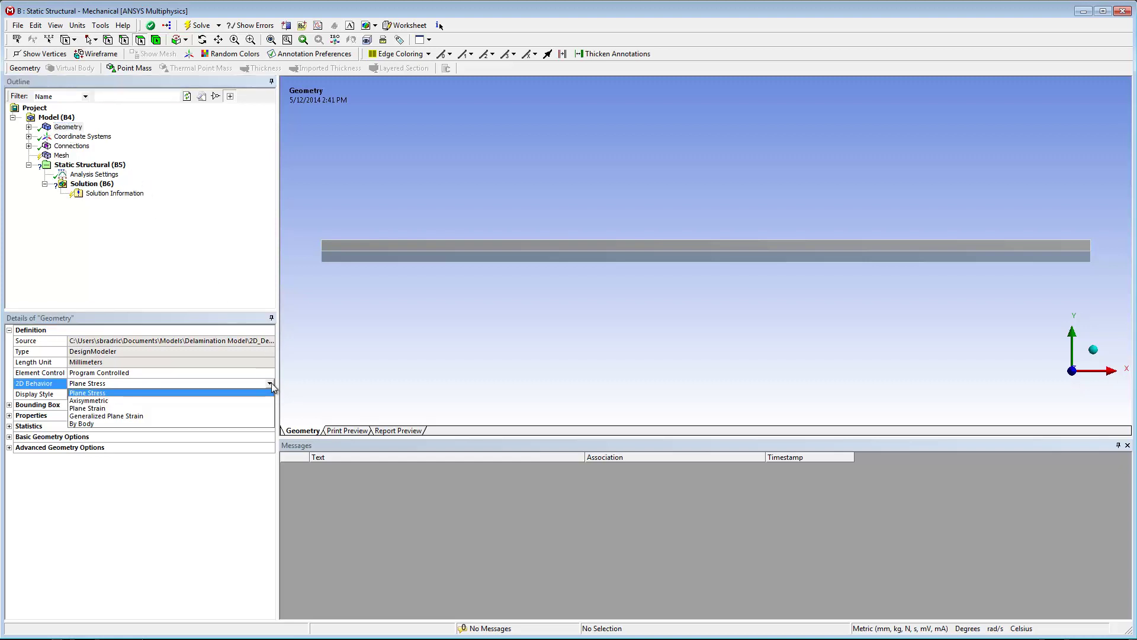
{"action": "left_click", "coordinate": [246, 409]}
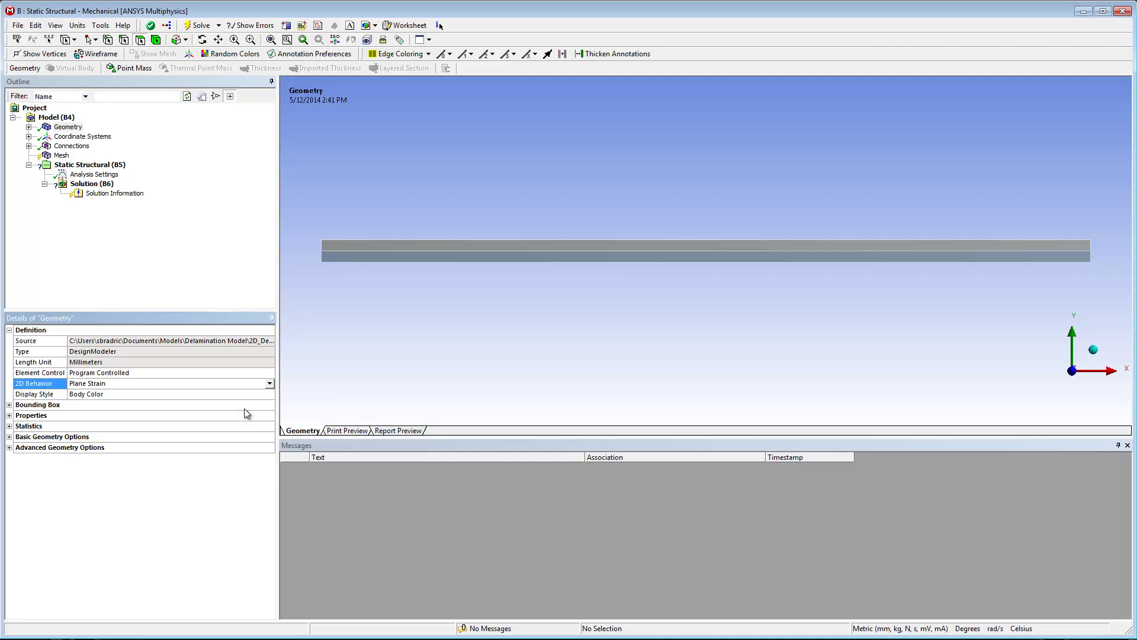
Assign Interface Body Material to the Parts instead of Structural Steel
{"action": "left_click", "coordinate": [28, 127]}
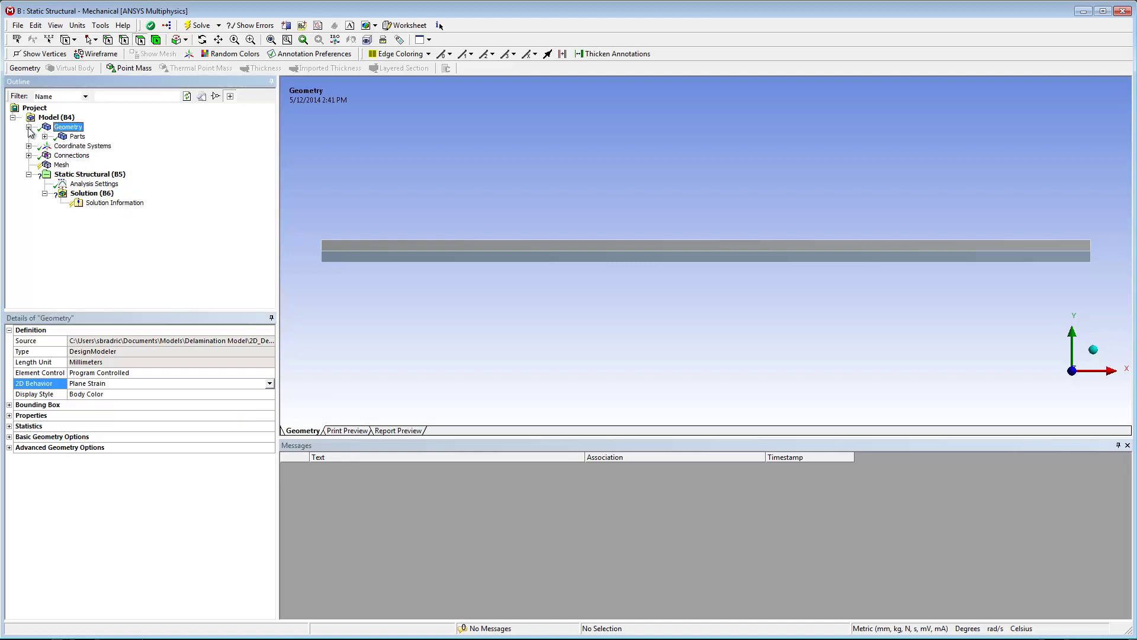
{"action": "left_click", "coordinate": [68, 139]}
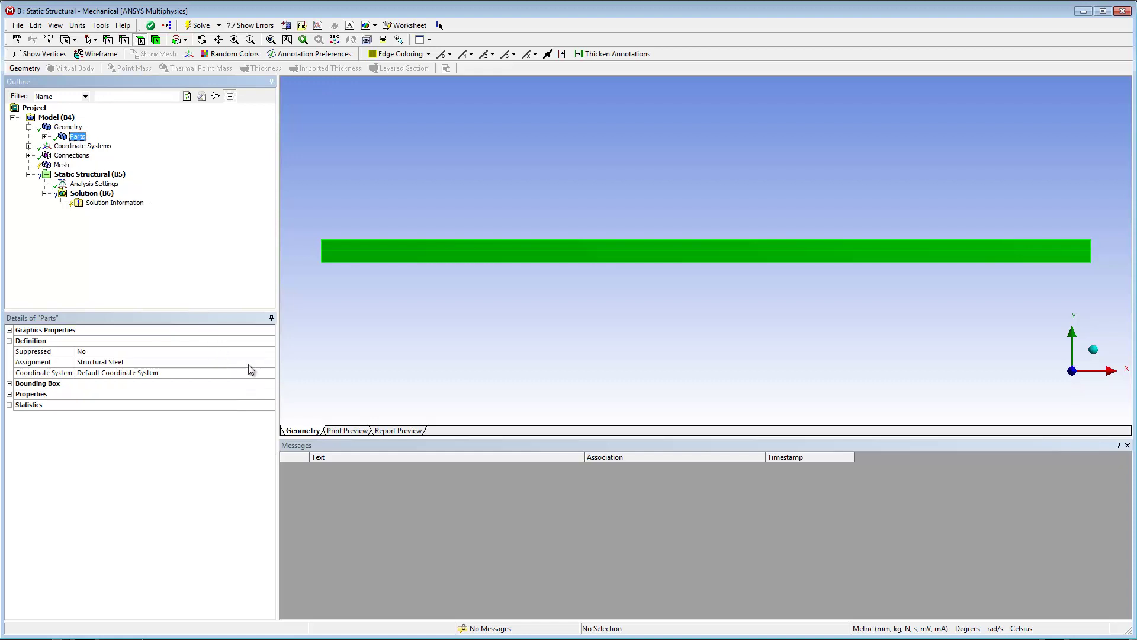
{"action": "left_click", "coordinate": [264, 362]}
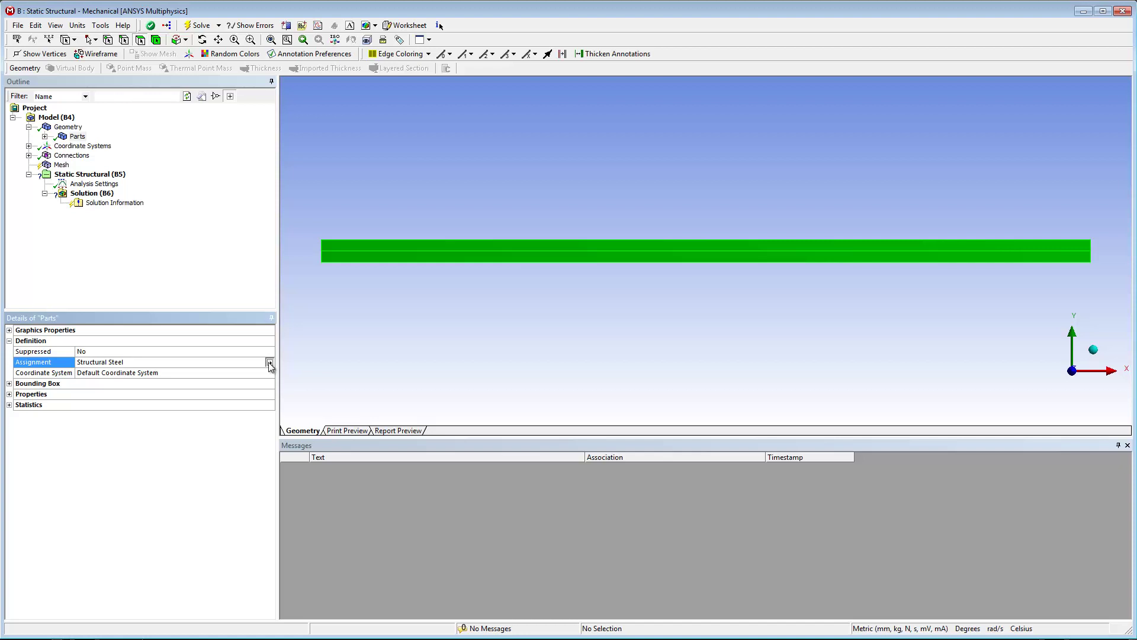
{"action": "left_click", "coordinate": [270, 363]}
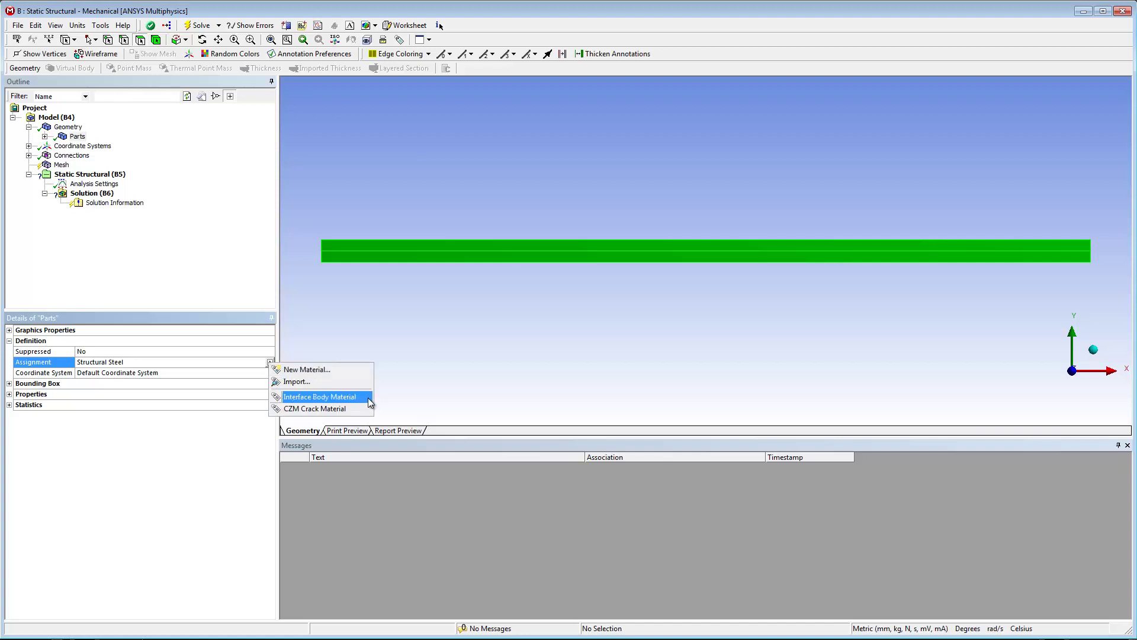
{"action": "left_click", "coordinate": [369, 402]}
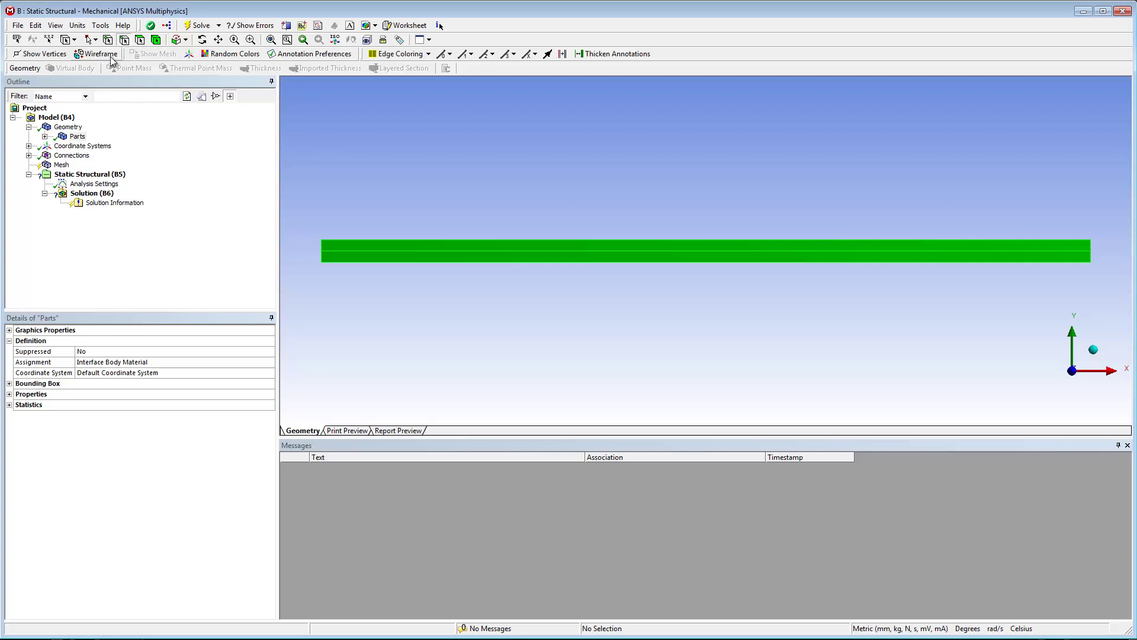
Scope the Contact Region to one contact edge and the long 80 mm target edge
{"action": "left_click", "coordinate": [28, 156]}
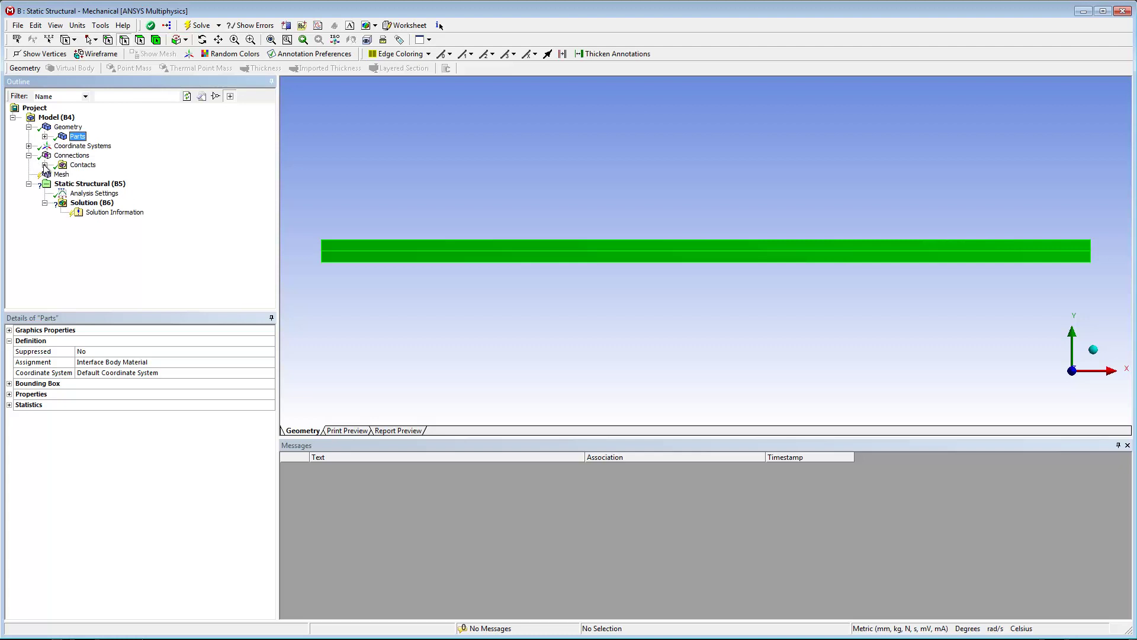
{"action": "left_click", "coordinate": [44, 165]}
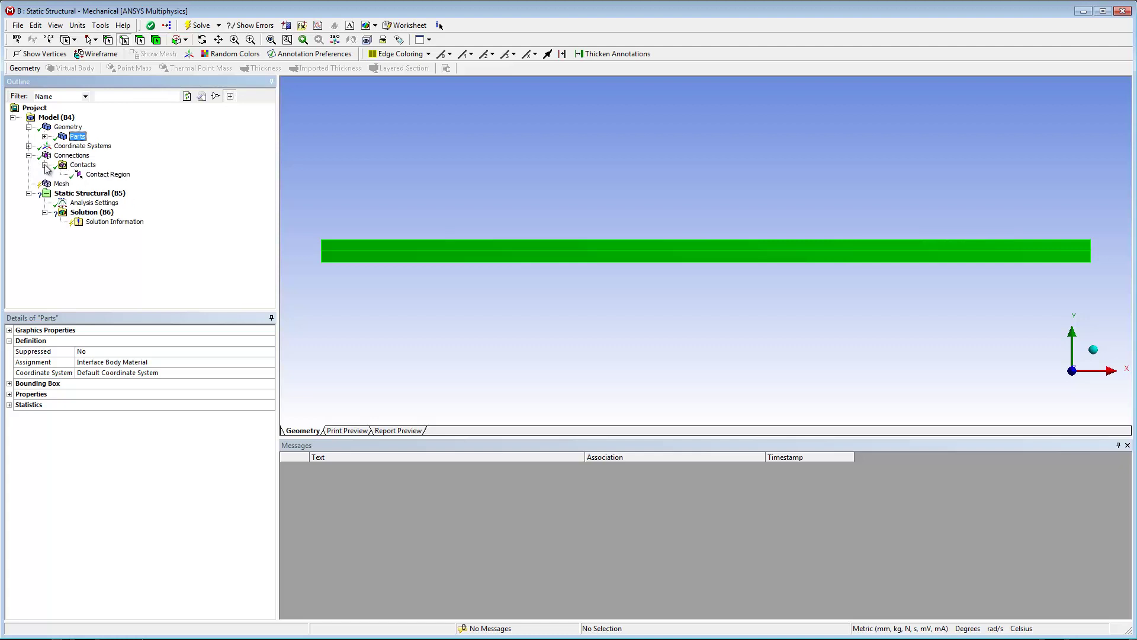
{"action": "left_click", "coordinate": [108, 175]}
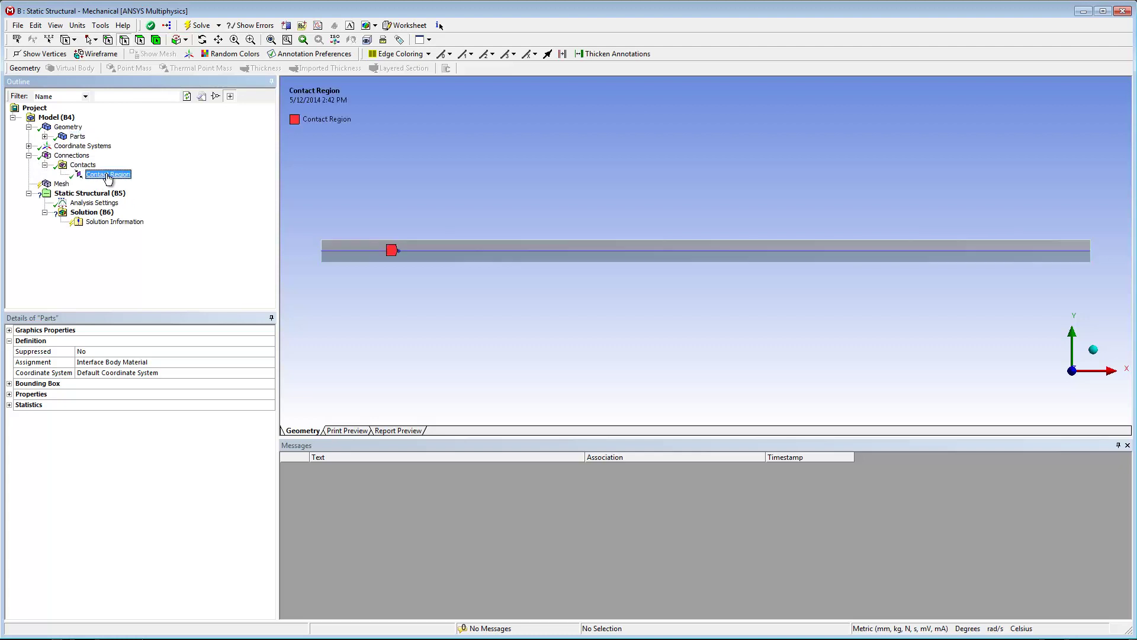
{"action": "left_click", "coordinate": [590, 251]}
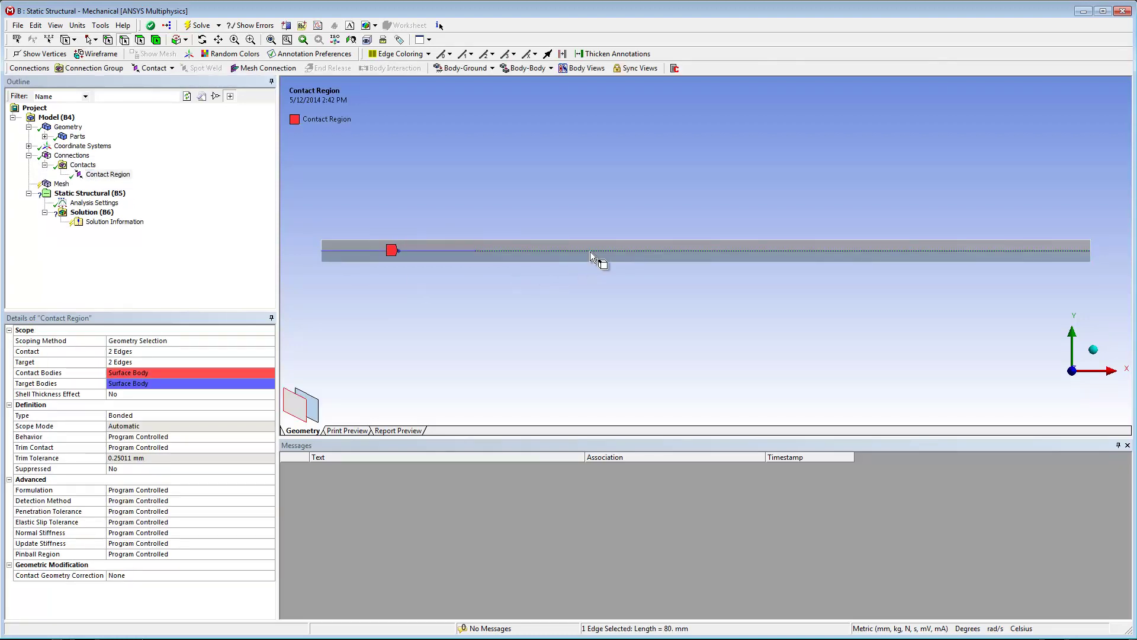
{"action": "left_click", "coordinate": [140, 352]}
{"action": "left_click", "coordinate": [142, 351]}
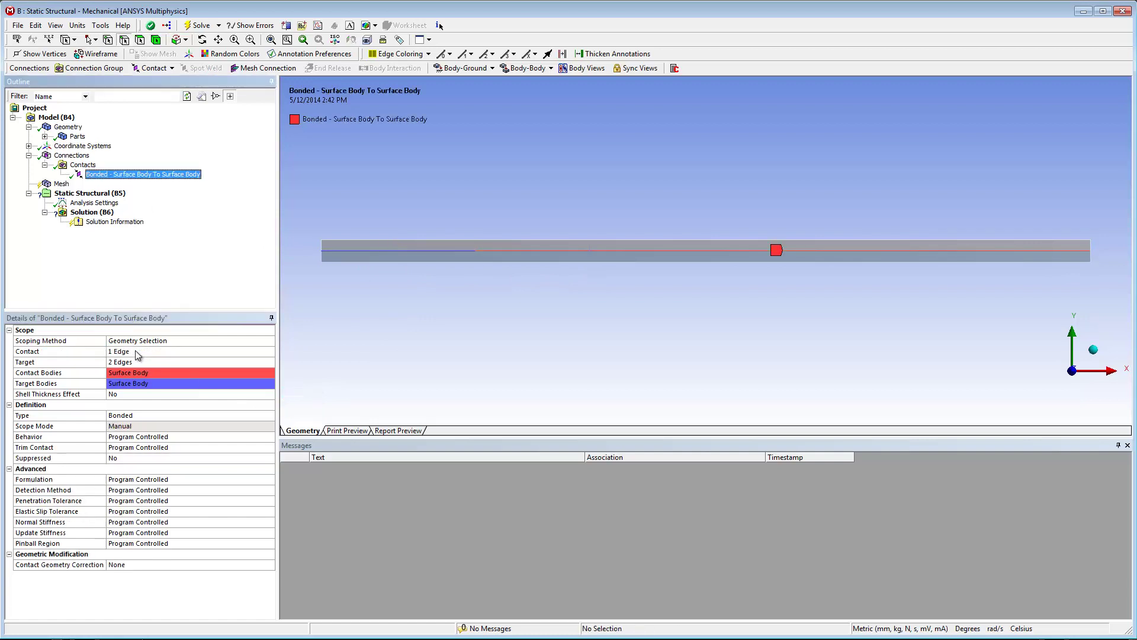
{"action": "left_click", "coordinate": [628, 251]}
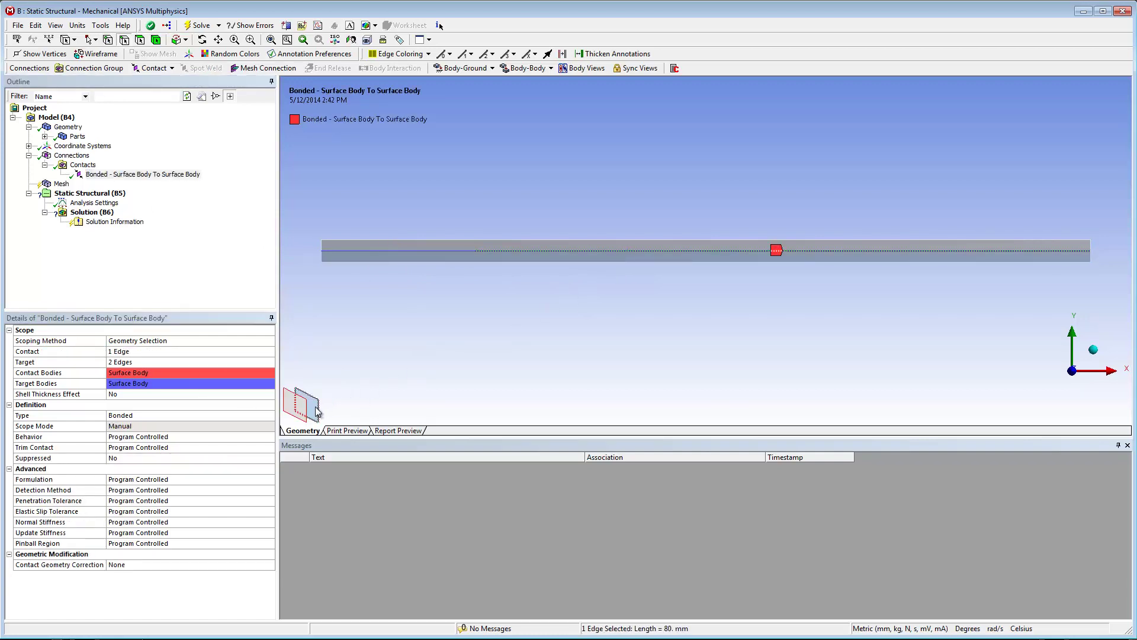
{"action": "left_click", "coordinate": [146, 362]}
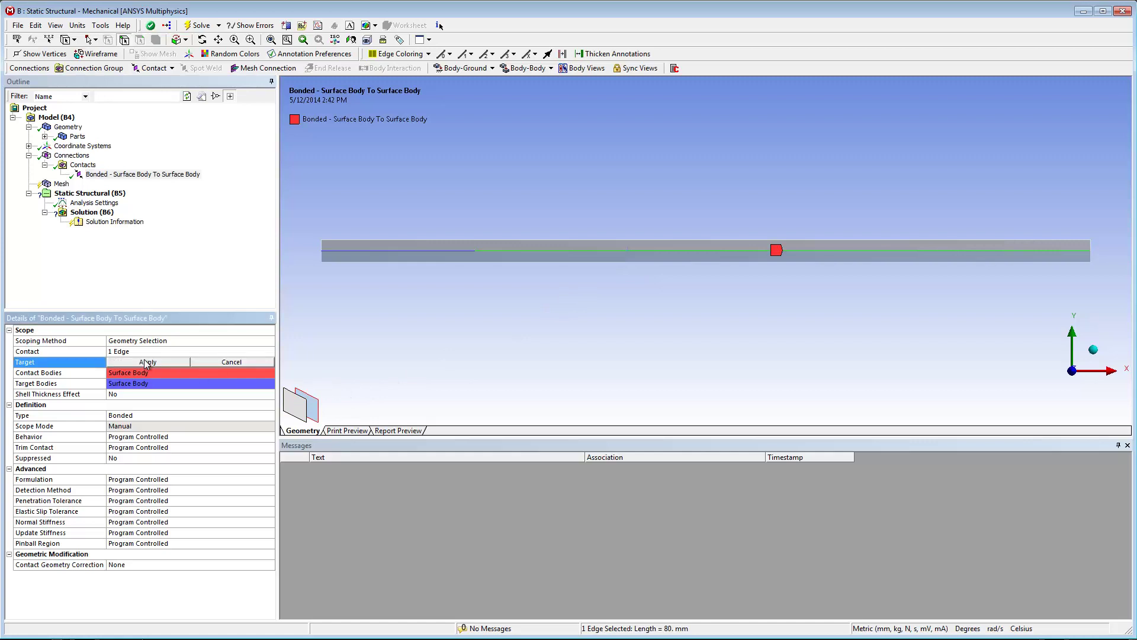
{"action": "left_click", "coordinate": [146, 362]}
Rename the contact region 'Body' and set its formulation to Pure Penalty
{"action": "left_click", "coordinate": [152, 176]}
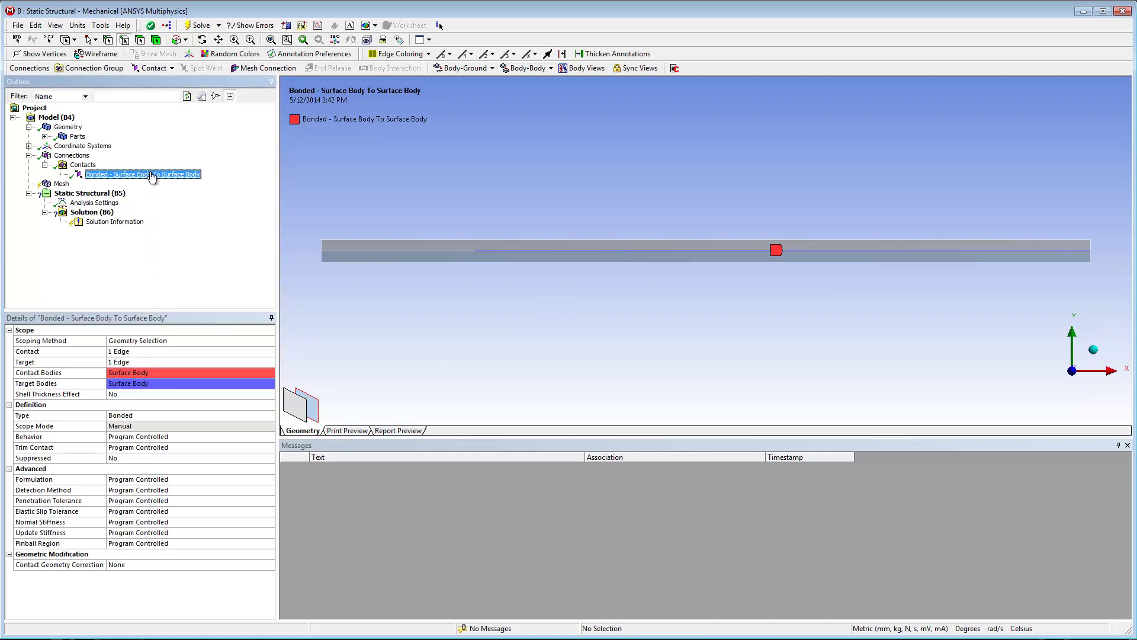
{"action": "left_click", "coordinate": [150, 177]}
{"action": "type", "text": "Body"}
{"action": "key", "text": "Return"}
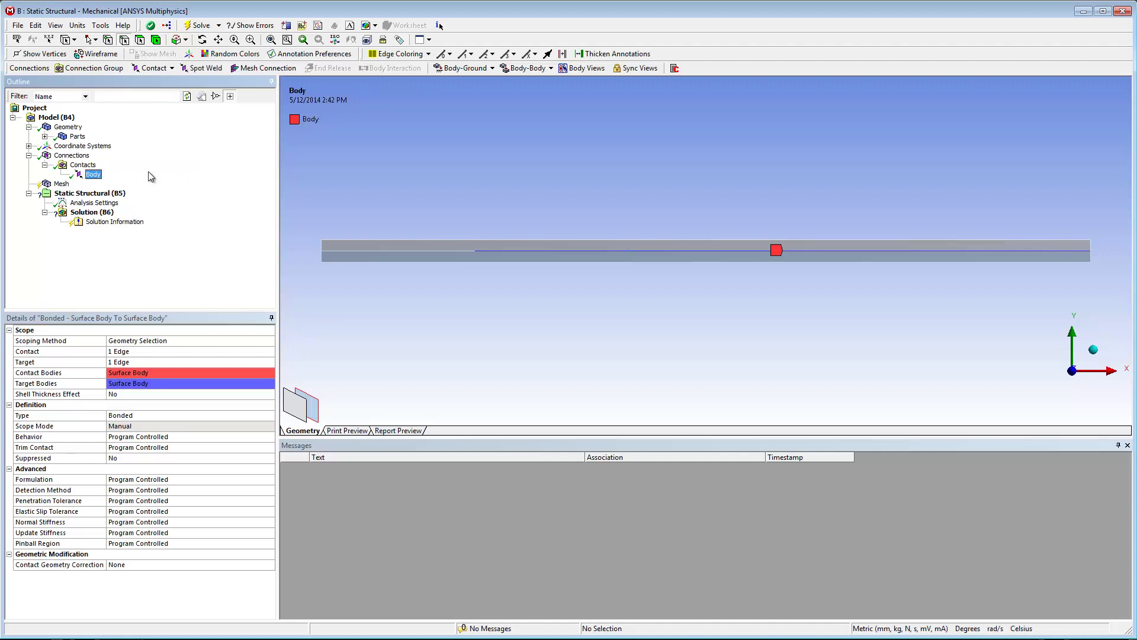
{"action": "left_click", "coordinate": [271, 480]}
{"action": "left_click", "coordinate": [271, 479]}
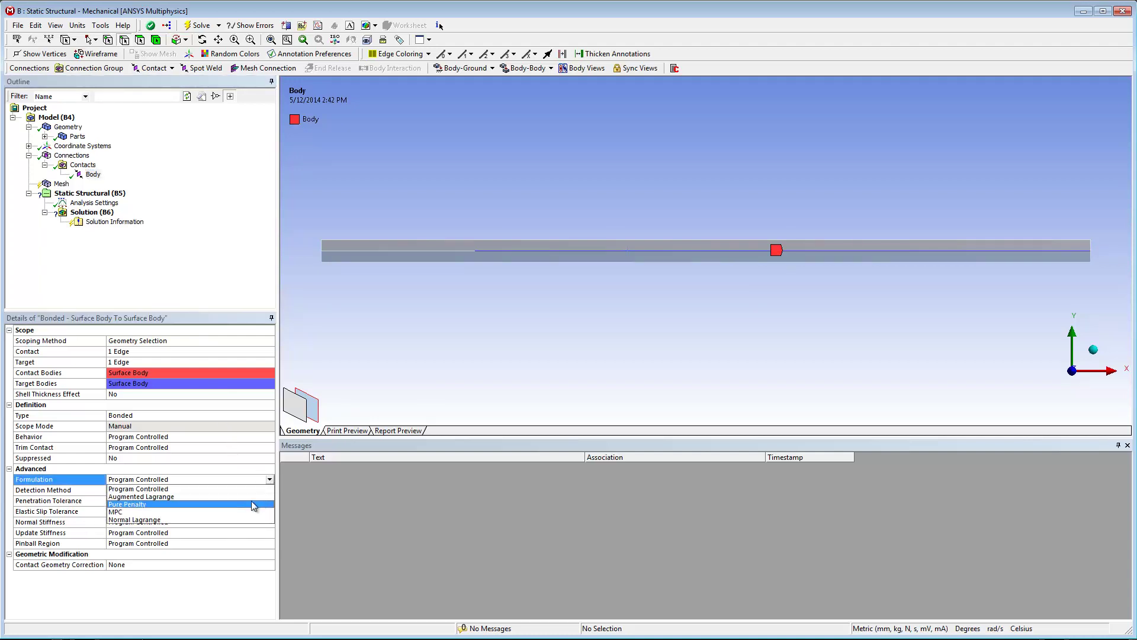
{"action": "left_click", "coordinate": [251, 500]}
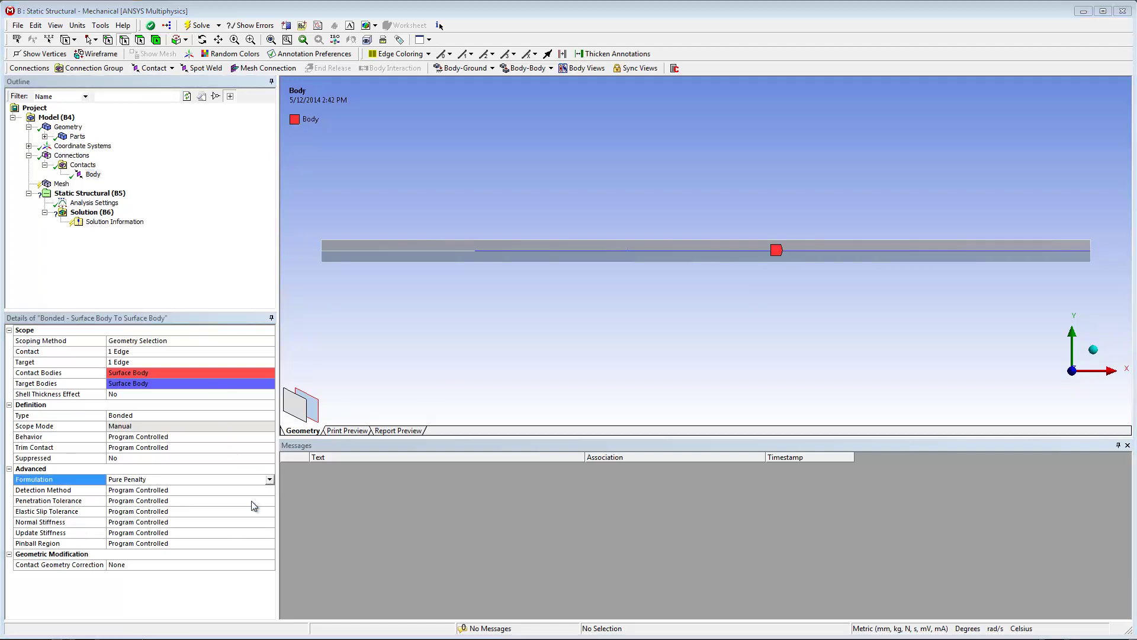
Turn off the mesh's Advanced Size Function and set Element Size to 0.75 mm
{"action": "left_click", "coordinate": [62, 185]}
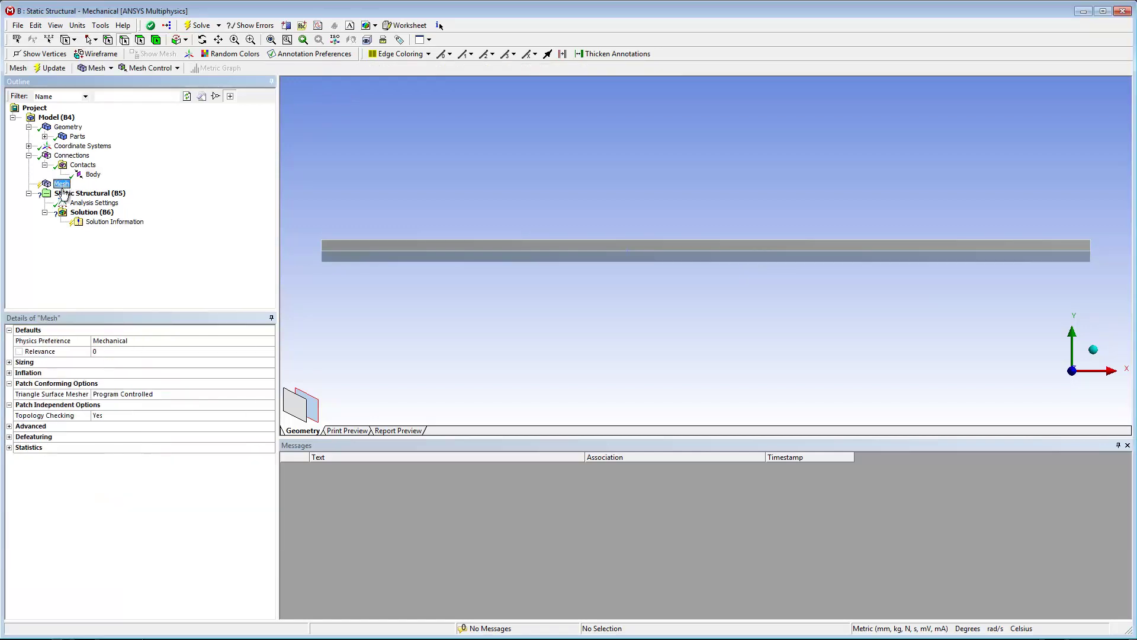
{"action": "left_click", "coordinate": [9, 362]}
{"action": "left_click", "coordinate": [209, 374]}
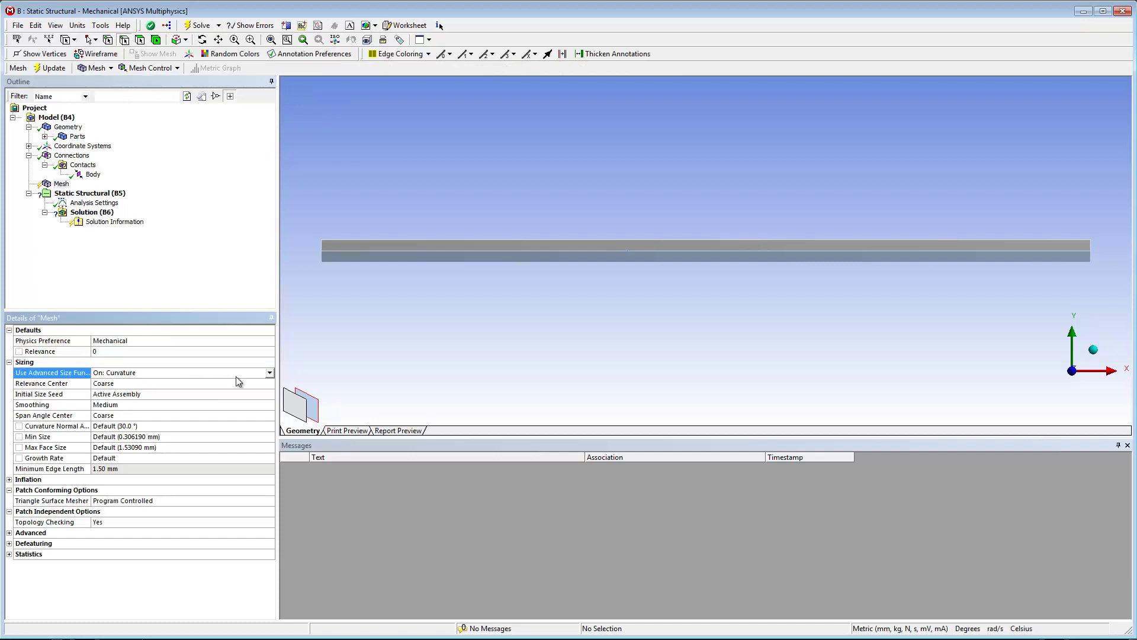
{"action": "left_click", "coordinate": [270, 373]}
{"action": "left_click", "coordinate": [259, 386]}
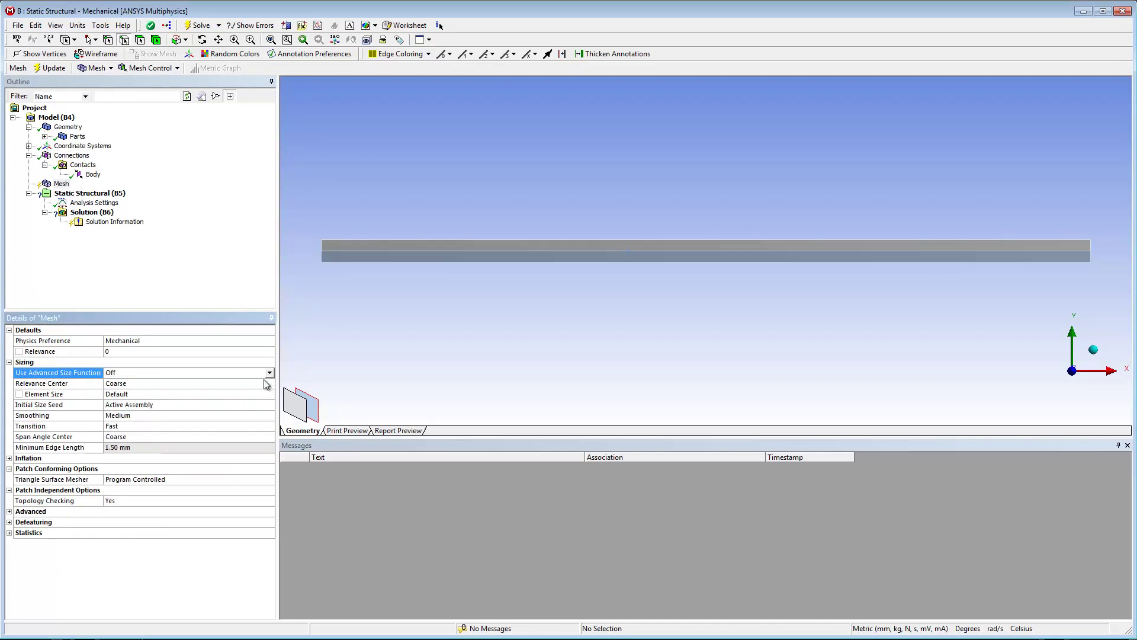
{"action": "left_click", "coordinate": [244, 394]}
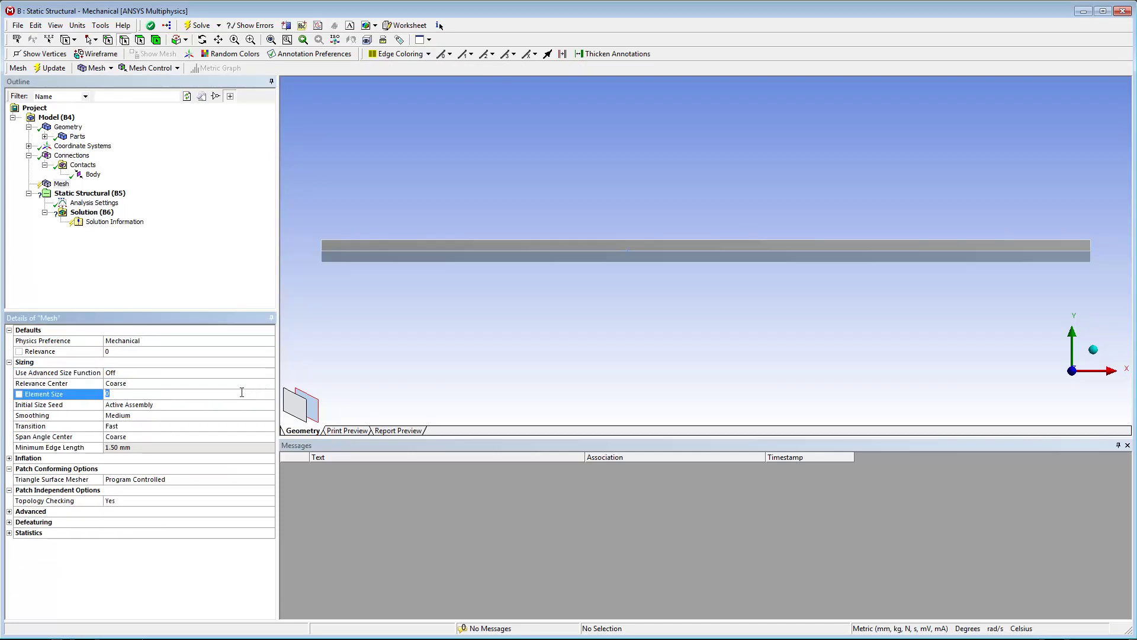
{"action": "type", "text": ".75"}
{"action": "key", "text": "Return"}
Set the mesh's Element Midside Nodes to Kept
{"action": "left_click", "coordinate": [9, 512]}
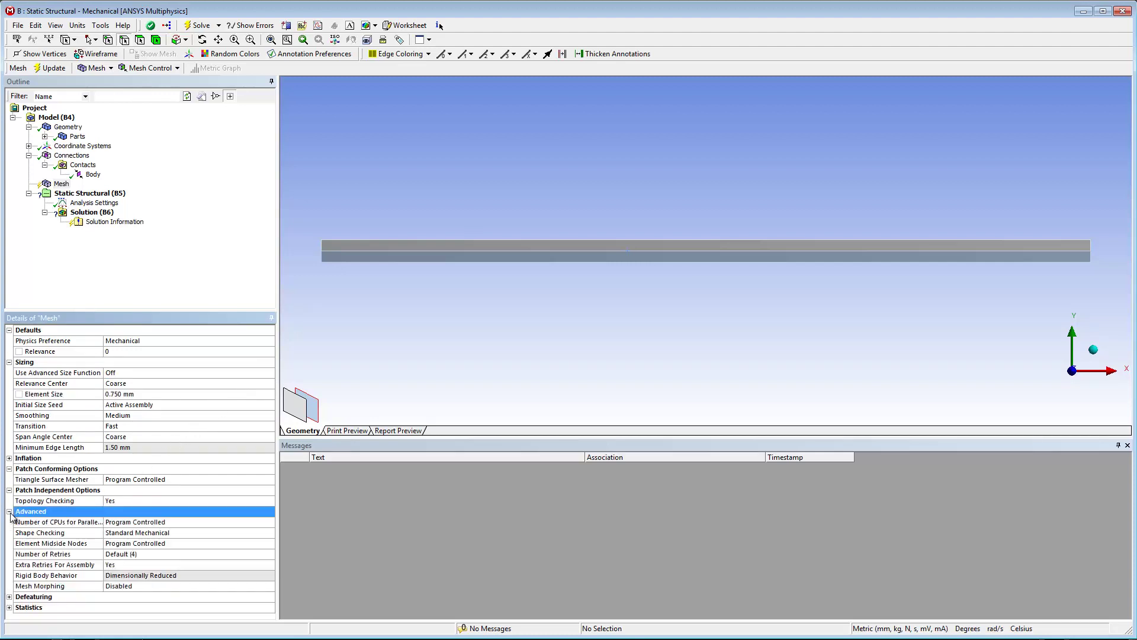
{"action": "left_click", "coordinate": [240, 546]}
{"action": "left_click", "coordinate": [270, 543]}
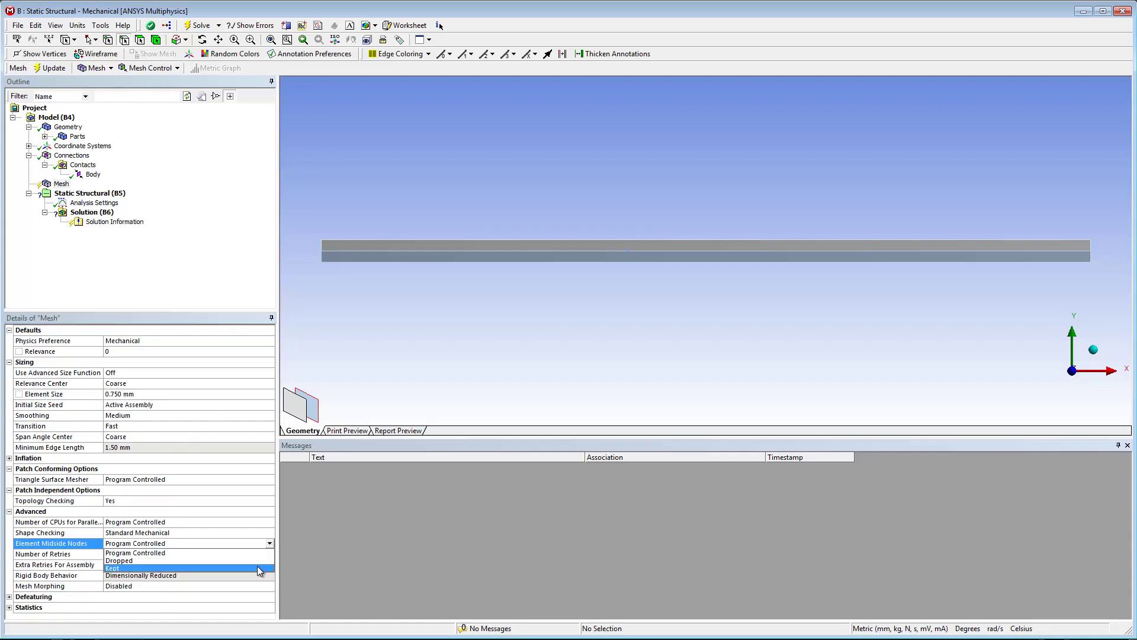
{"action": "left_click", "coordinate": [260, 569]}
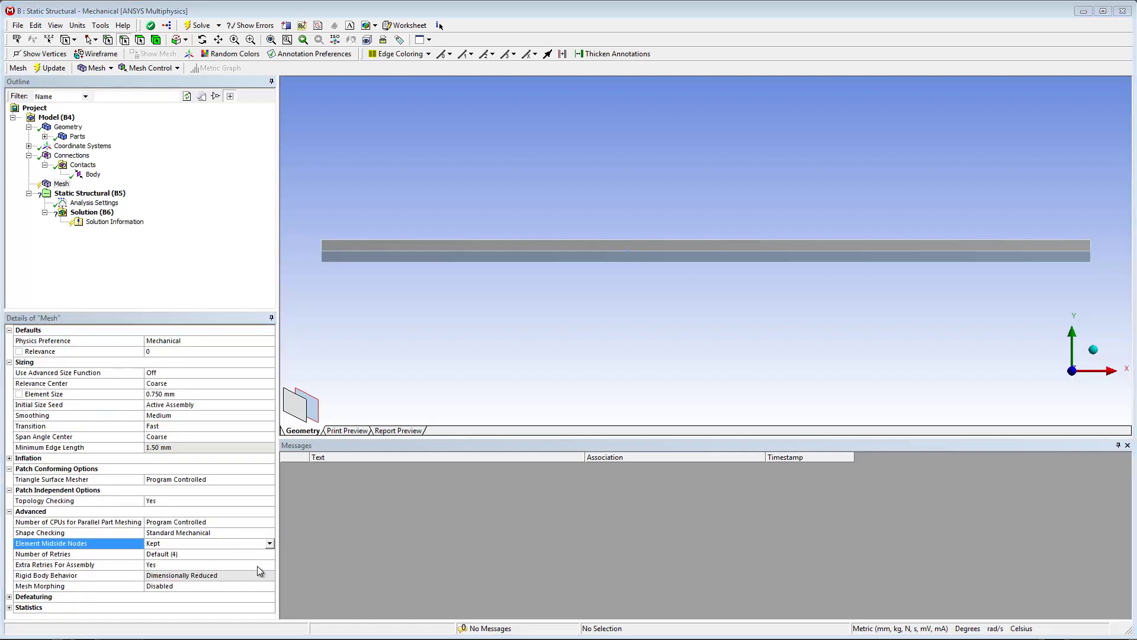
Select the four end edges at the beam's left and right ends
{"action": "left_click_drag", "start_coordinate": [315, 222], "coordinate": [367, 303]}
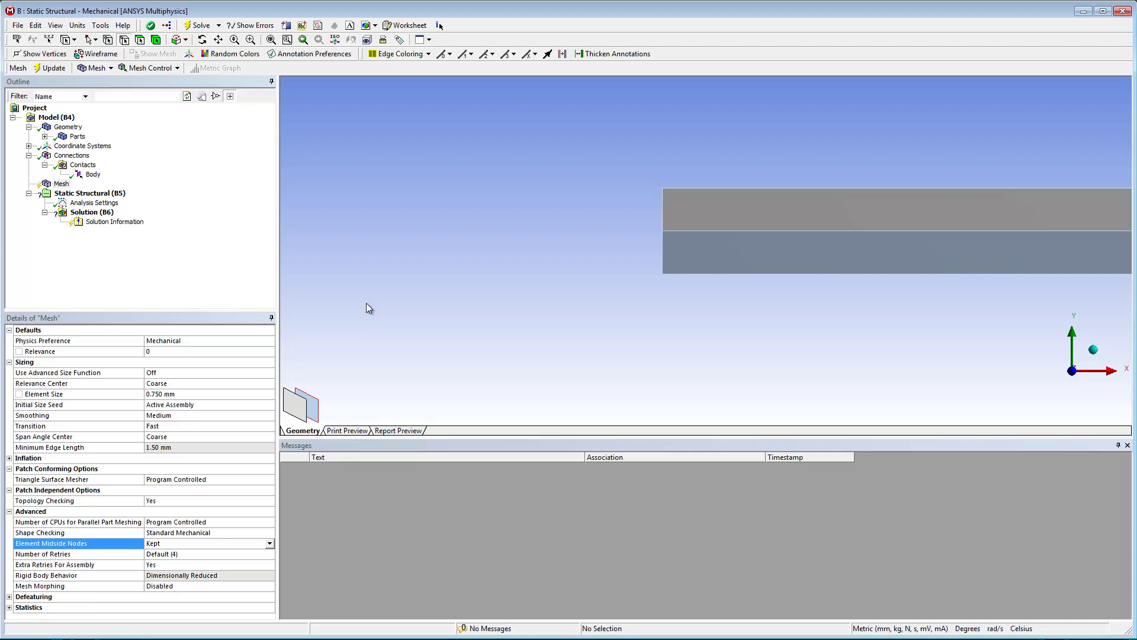
{"action": "left_click", "coordinate": [664, 209]}
{"action": "left_click", "coordinate": [664, 248], "text": "ctrl"}
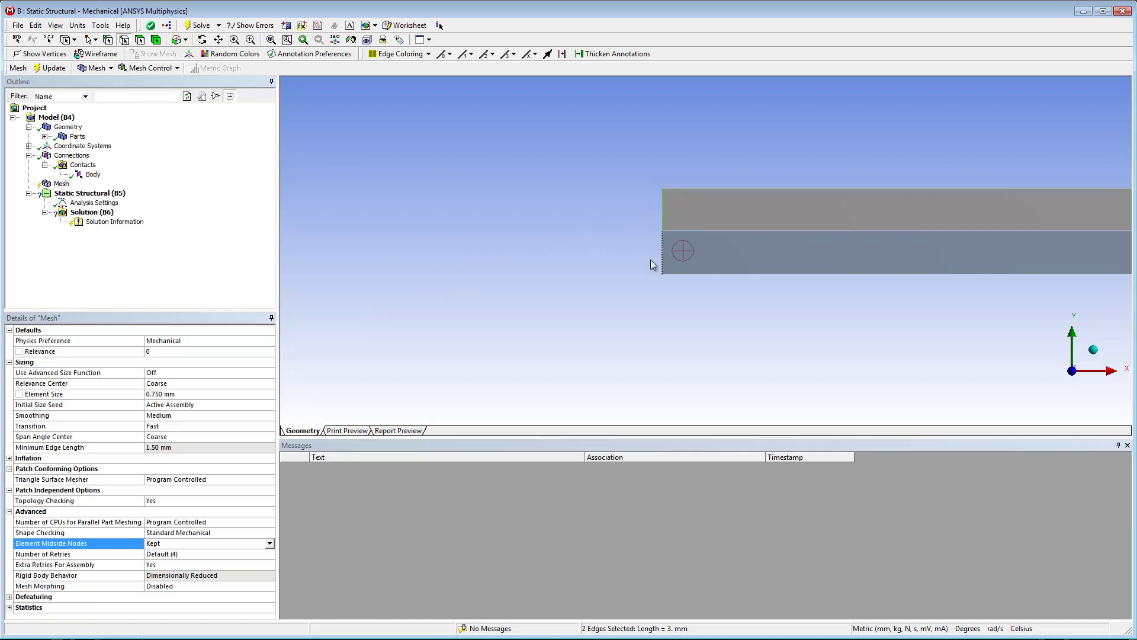
{"action": "right_click", "coordinate": [546, 311]}
{"action": "left_click", "coordinate": [585, 485]}
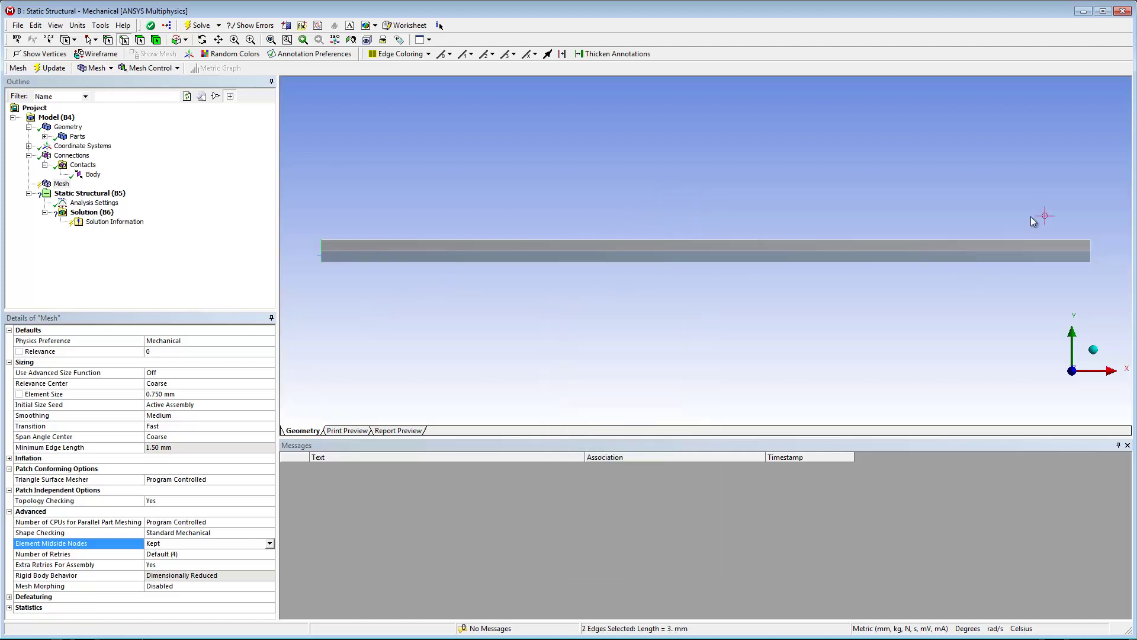
{"action": "left_click_drag", "start_coordinate": [1054, 221], "coordinate": [1116, 283]}
{"action": "left_click", "coordinate": [740, 211], "text": "ctrl"}
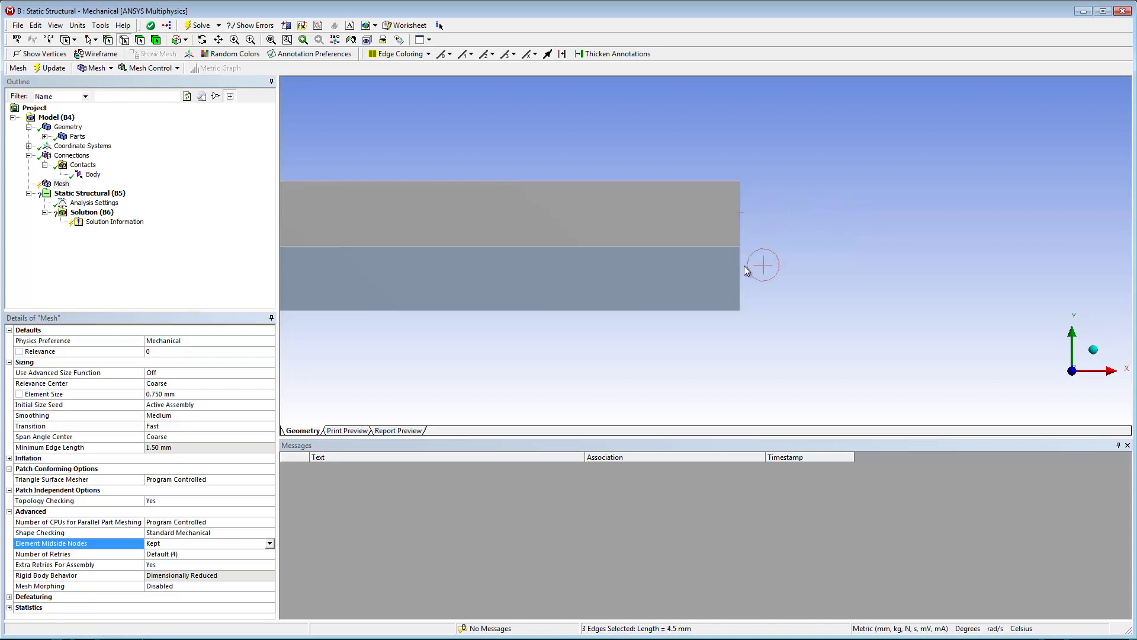
{"action": "left_click", "coordinate": [741, 268], "text": "ctrl"}
{"action": "right_click", "coordinate": [634, 328]}
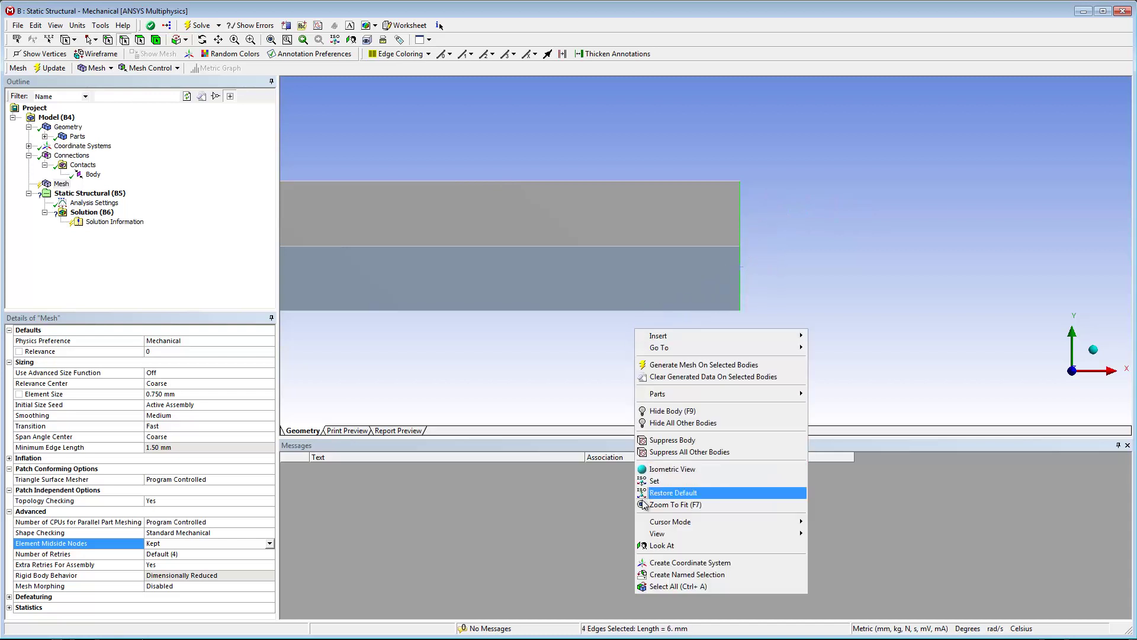
{"action": "left_click", "coordinate": [672, 498]}
Add an edge sizing of 0.75 mm to the four selected end edges
{"action": "right_click", "coordinate": [61, 183]}
{"action": "mouse_move", "coordinate": [91, 190]}
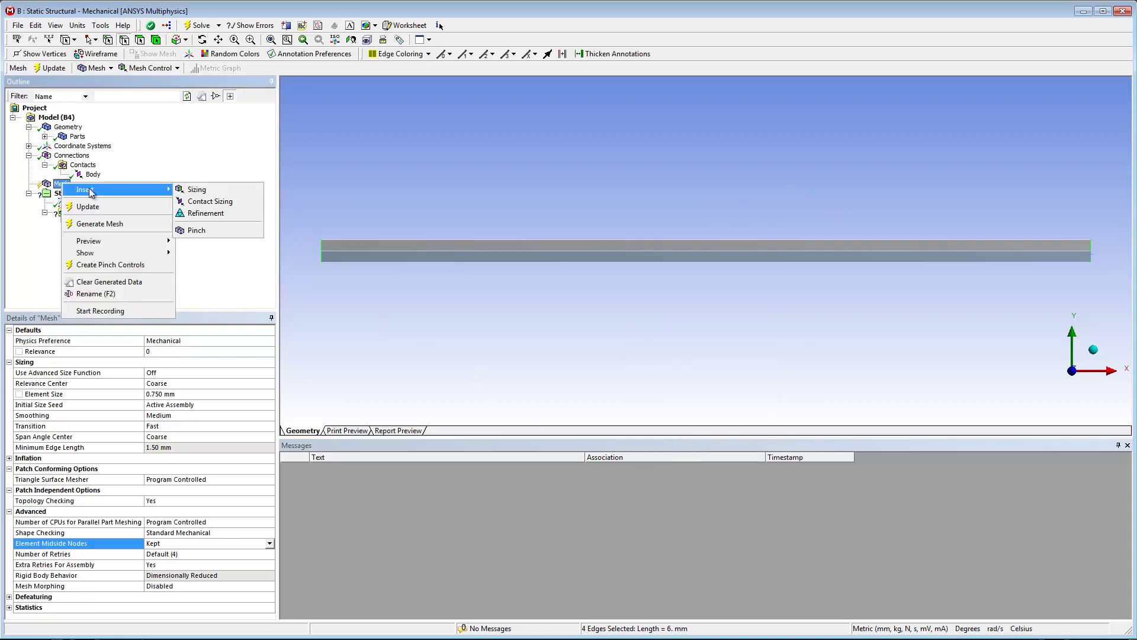
{"action": "left_click", "coordinate": [201, 189]}
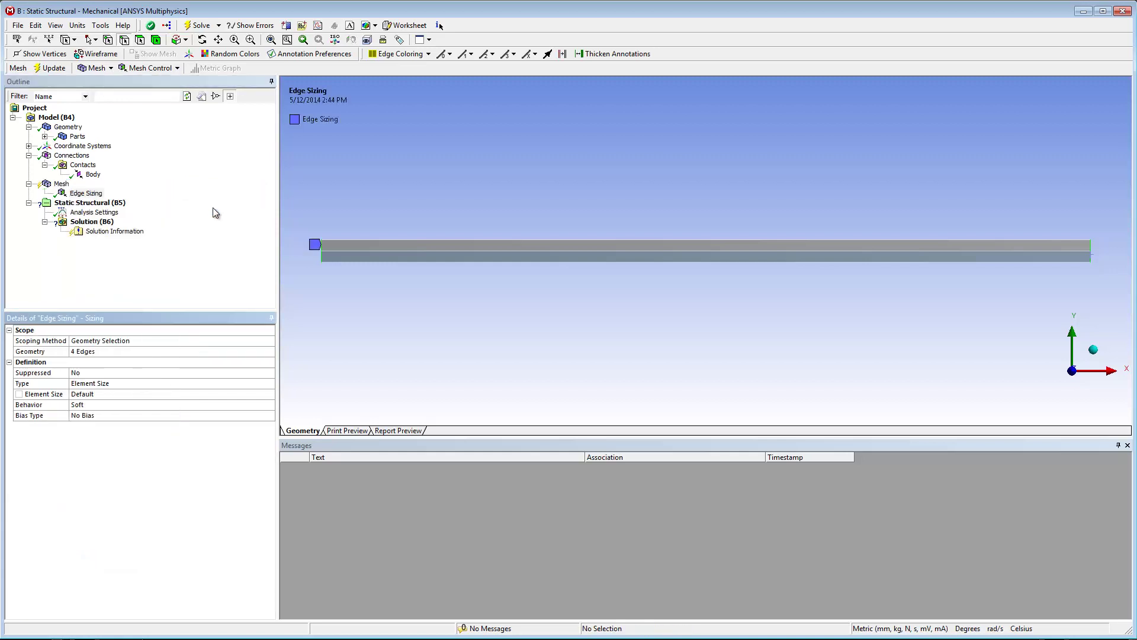
{"action": "left_click", "coordinate": [152, 393]}
{"action": "type", "text": ".75"}
{"action": "key", "text": "Return"}
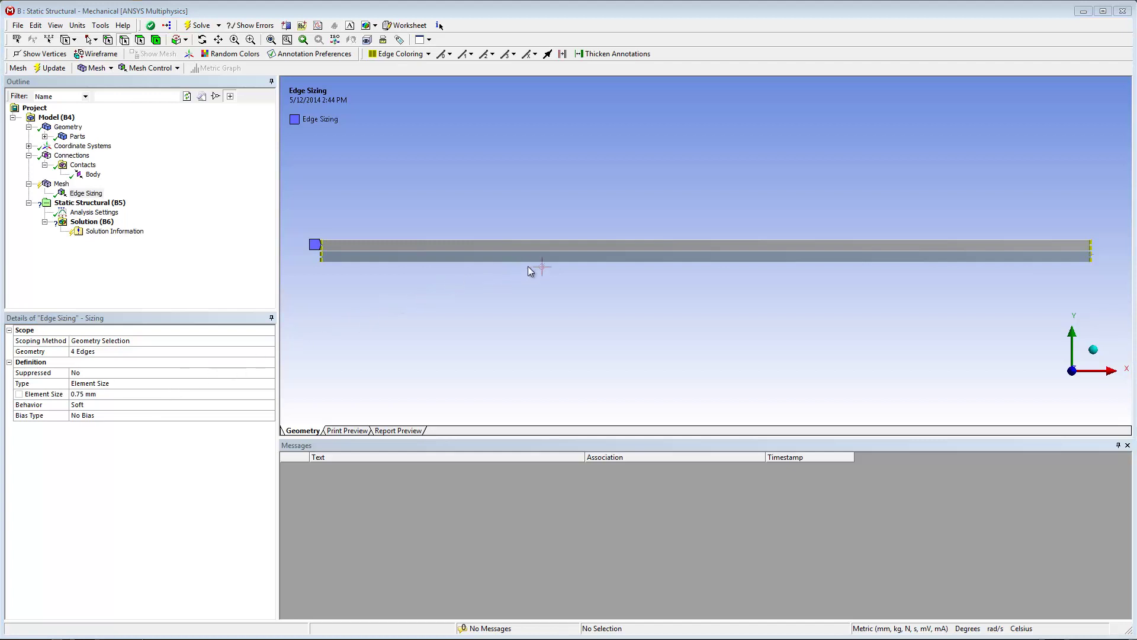
Add a 0.5 mm edge sizing on the six long edges and generate the mesh
{"action": "left_click", "coordinate": [564, 252]}
{"action": "left_click", "coordinate": [386, 262], "text": "ctrl"}
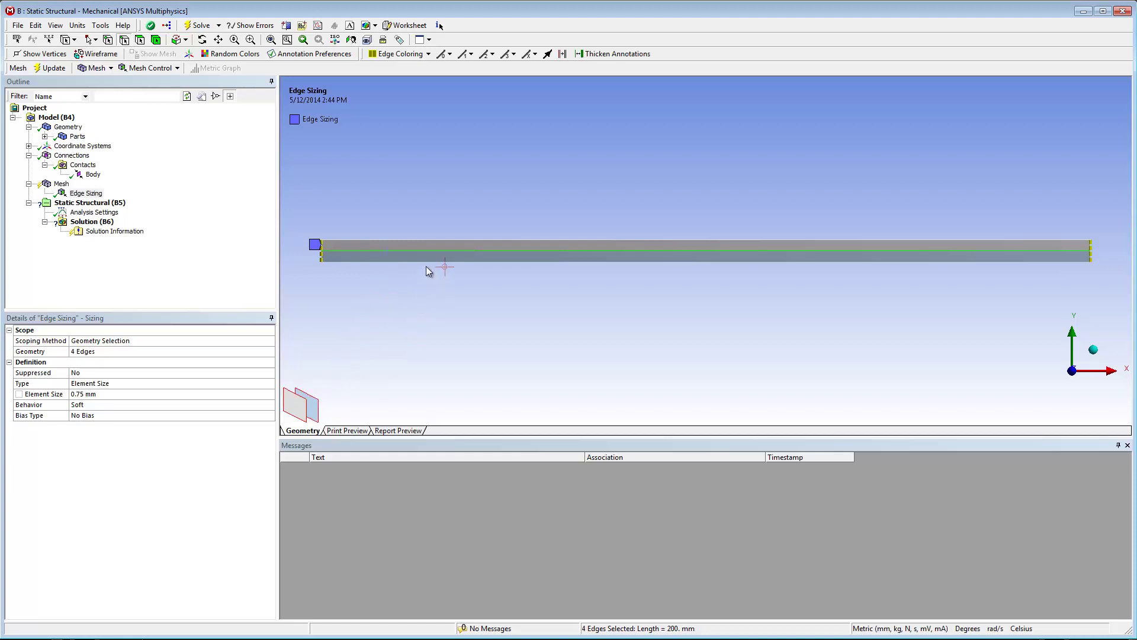
{"action": "left_click", "coordinate": [429, 240], "text": "ctrl"}
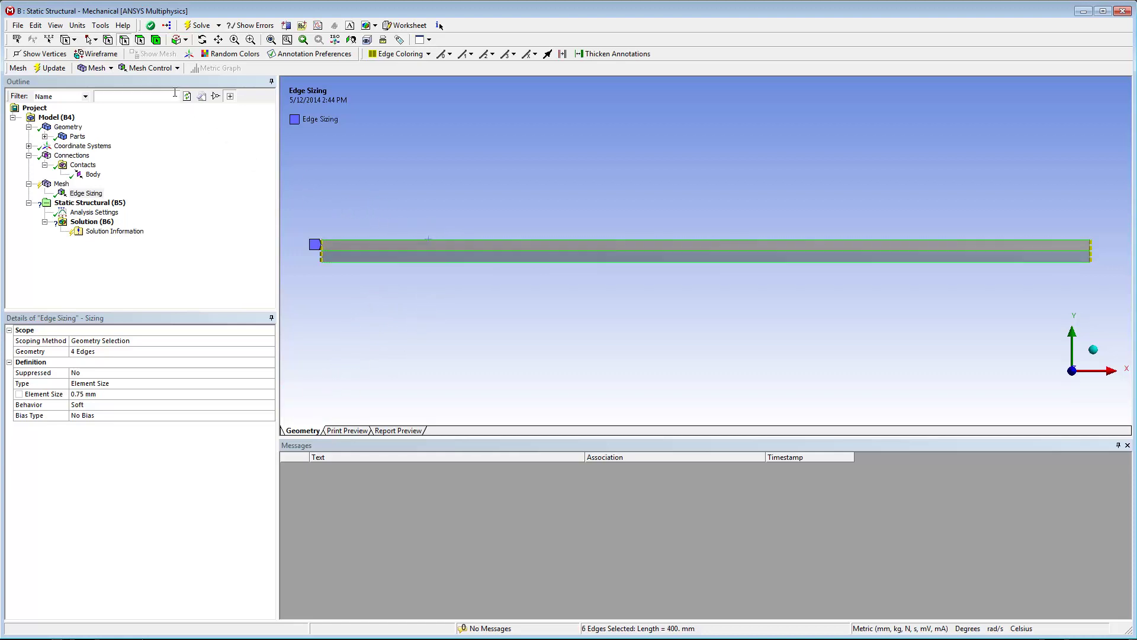
{"action": "left_click", "coordinate": [151, 68]}
{"action": "left_click", "coordinate": [175, 111]}
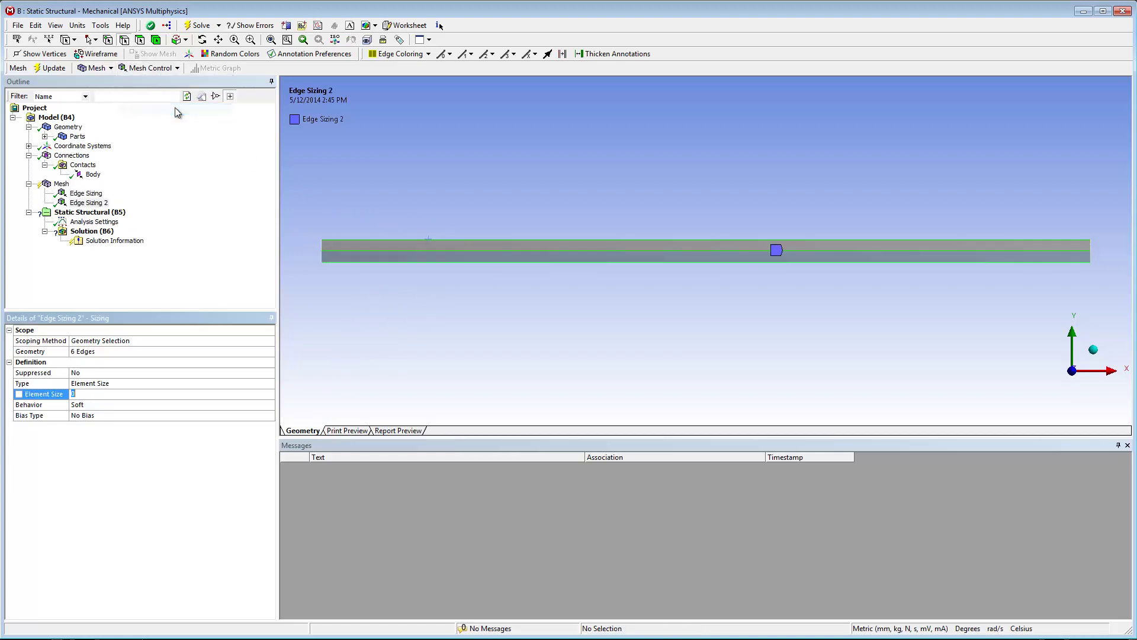
{"action": "left_click", "coordinate": [103, 392]}
{"action": "type", "text": ".5"}
{"action": "key", "text": "Return"}
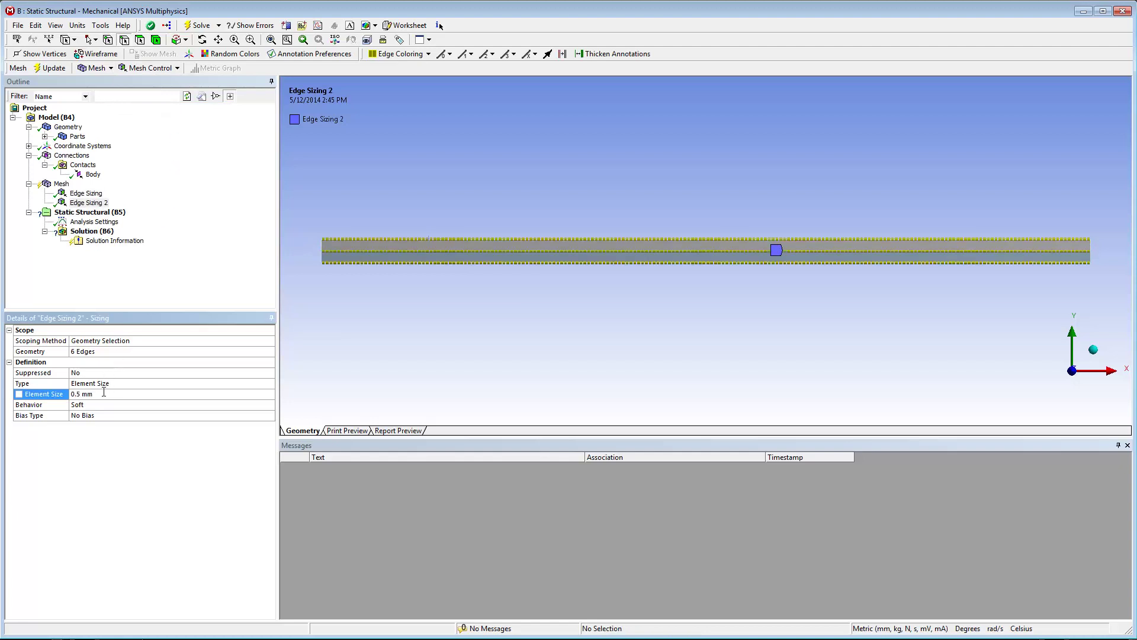
{"action": "right_click", "coordinate": [61, 184]}
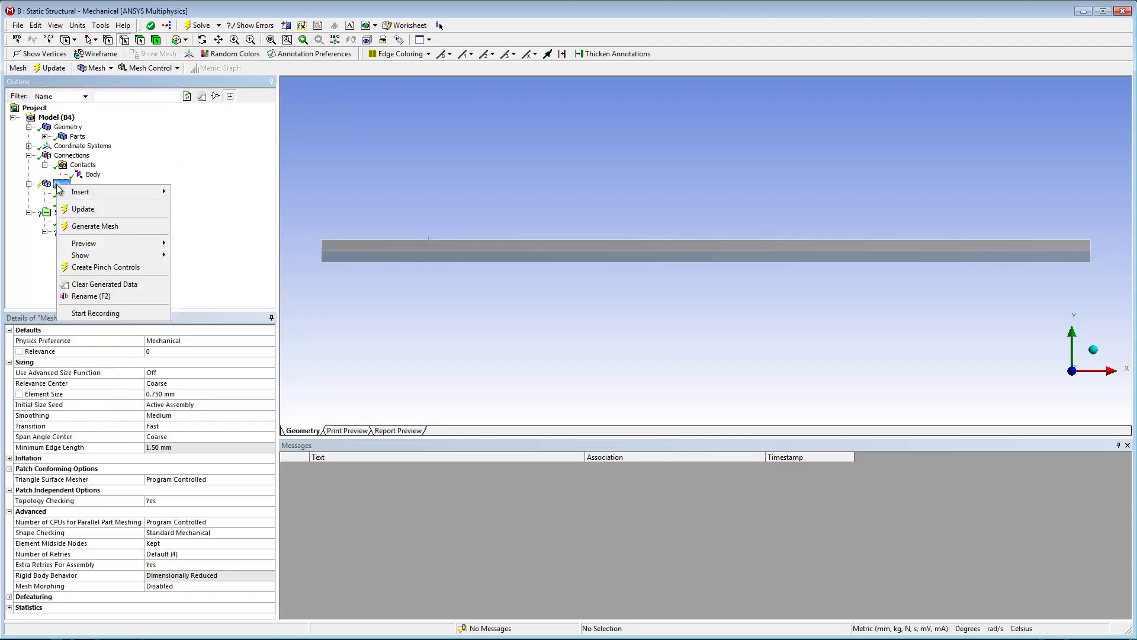
{"action": "left_click", "coordinate": [142, 226]}
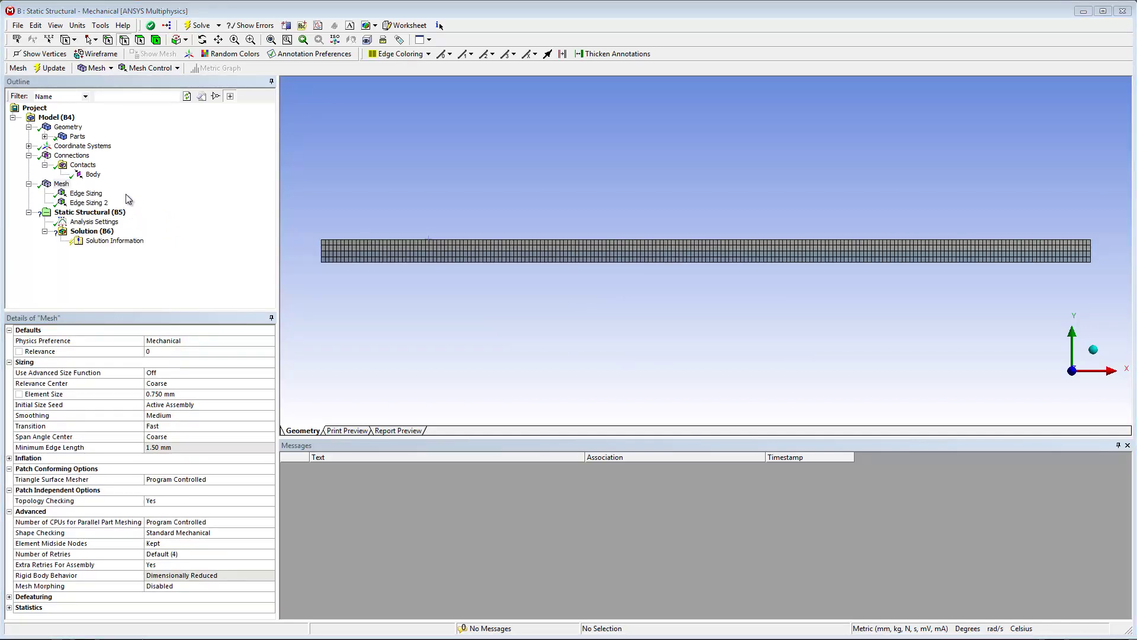
Insert a Fracture object with a Contact Debonding item in the model
{"action": "left_click", "coordinate": [62, 118]}
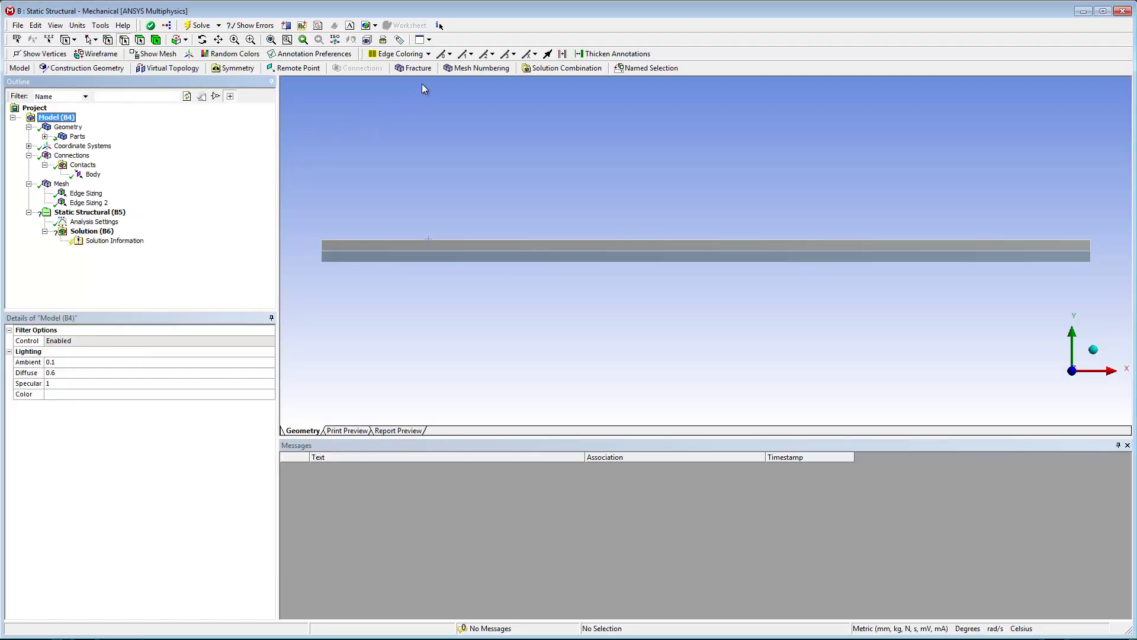
{"action": "left_click", "coordinate": [418, 69]}
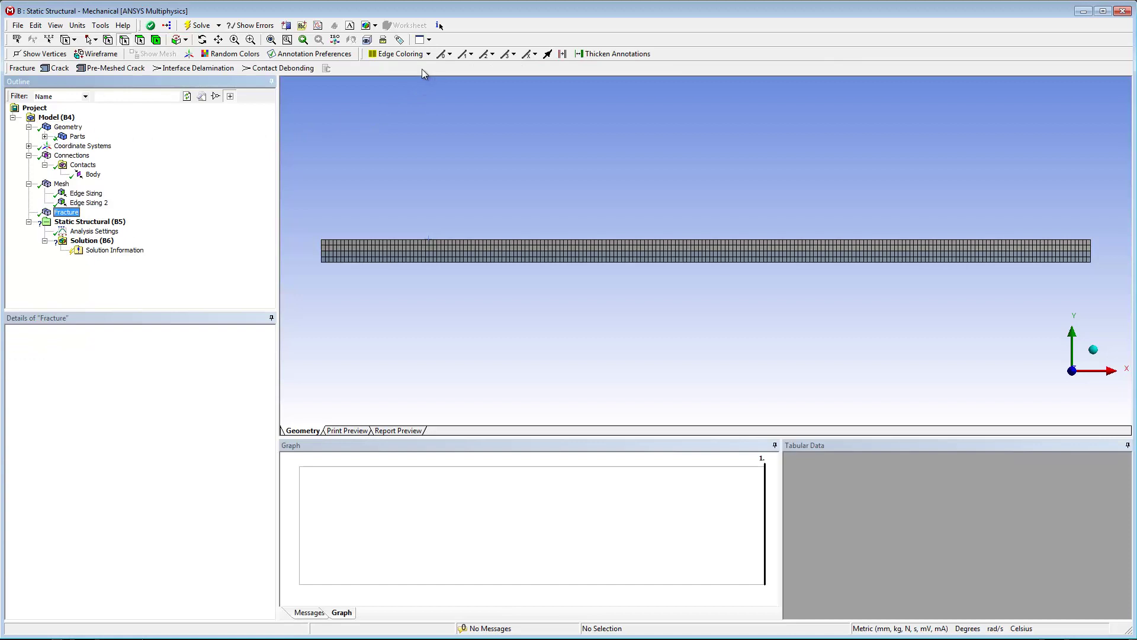
{"action": "left_click", "coordinate": [283, 68]}
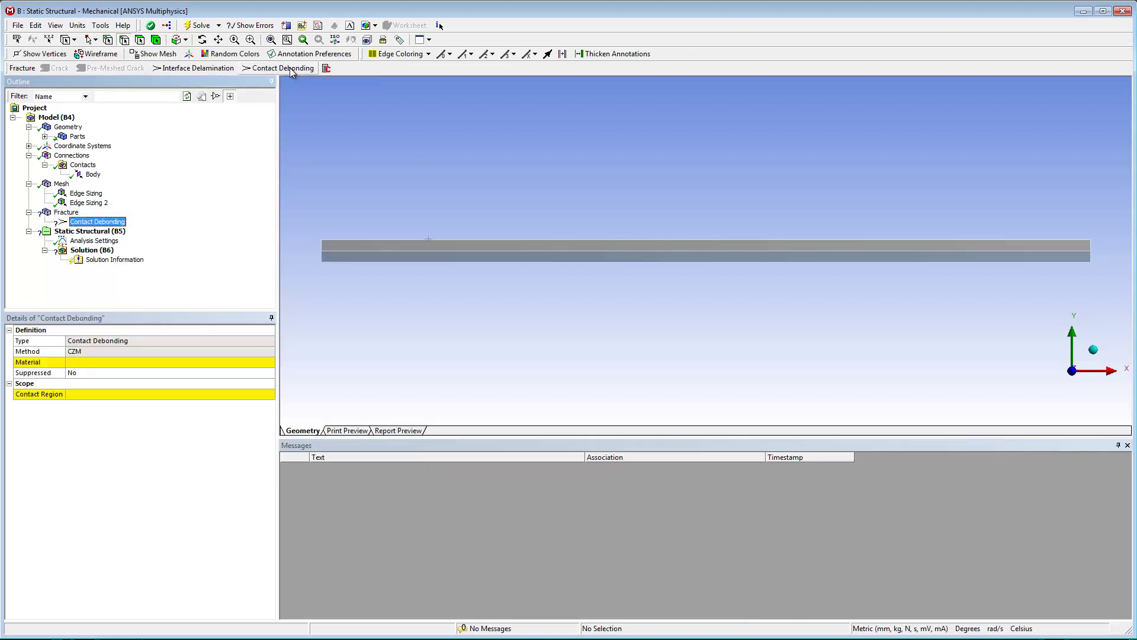
Set the debonding material to CZM Crack Material and its contact region to Body
{"action": "left_click", "coordinate": [270, 363]}
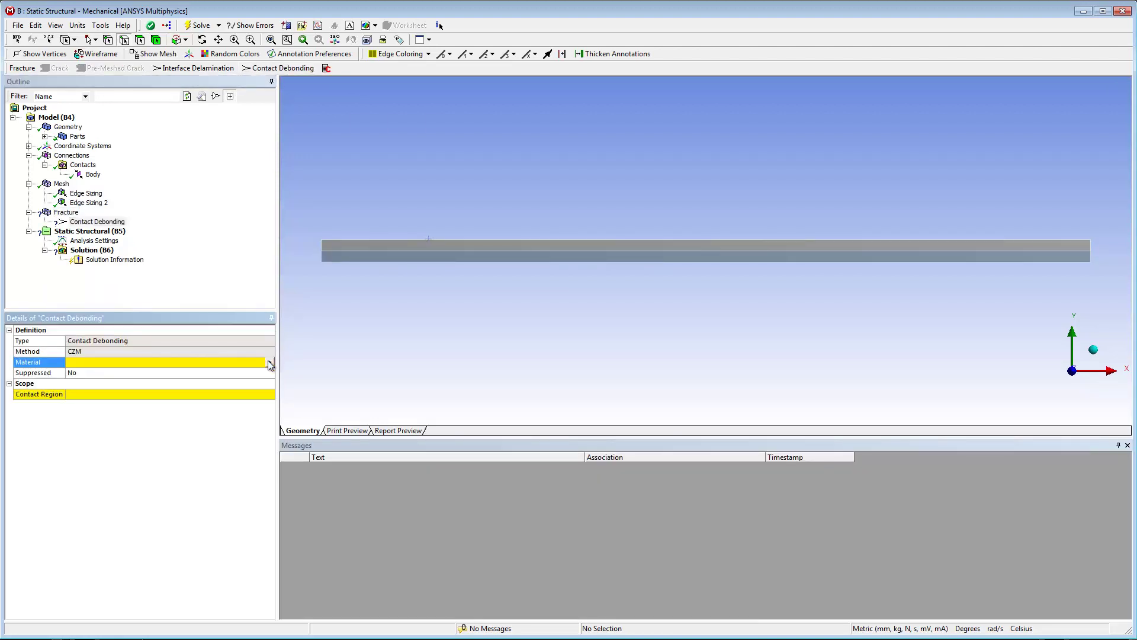
{"action": "left_click", "coordinate": [270, 364]}
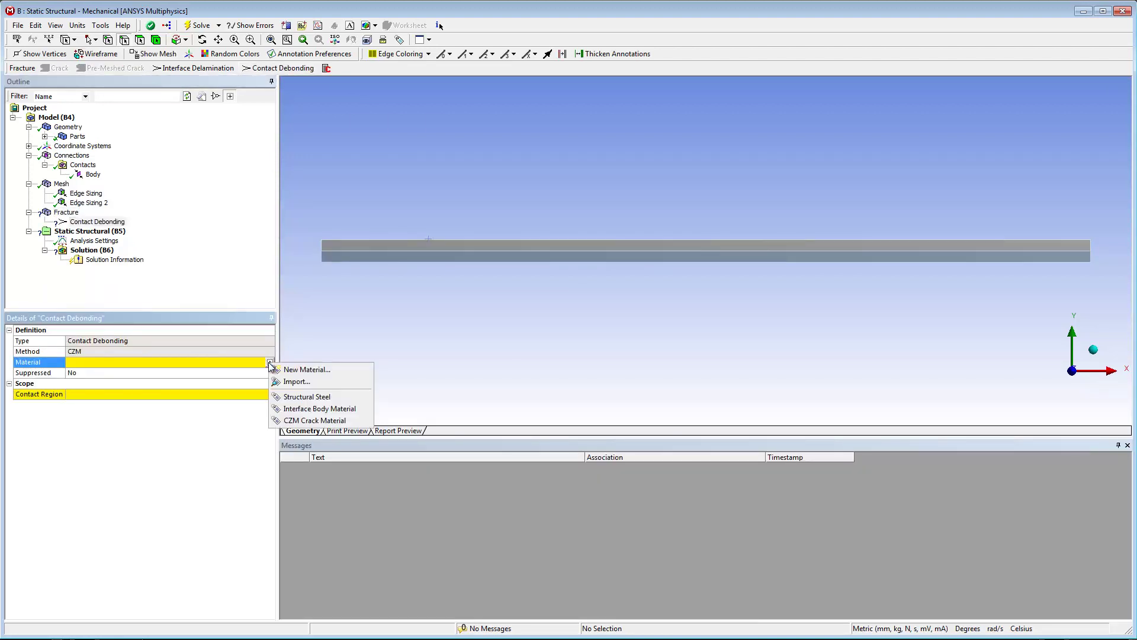
{"action": "left_click", "coordinate": [360, 421]}
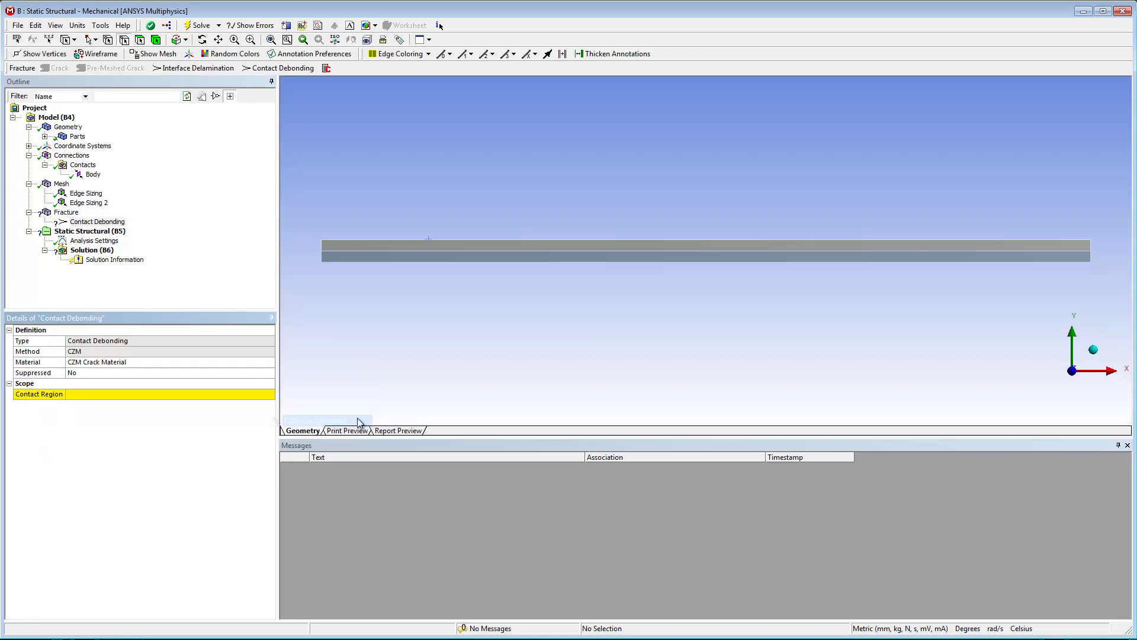
{"action": "left_click", "coordinate": [271, 395]}
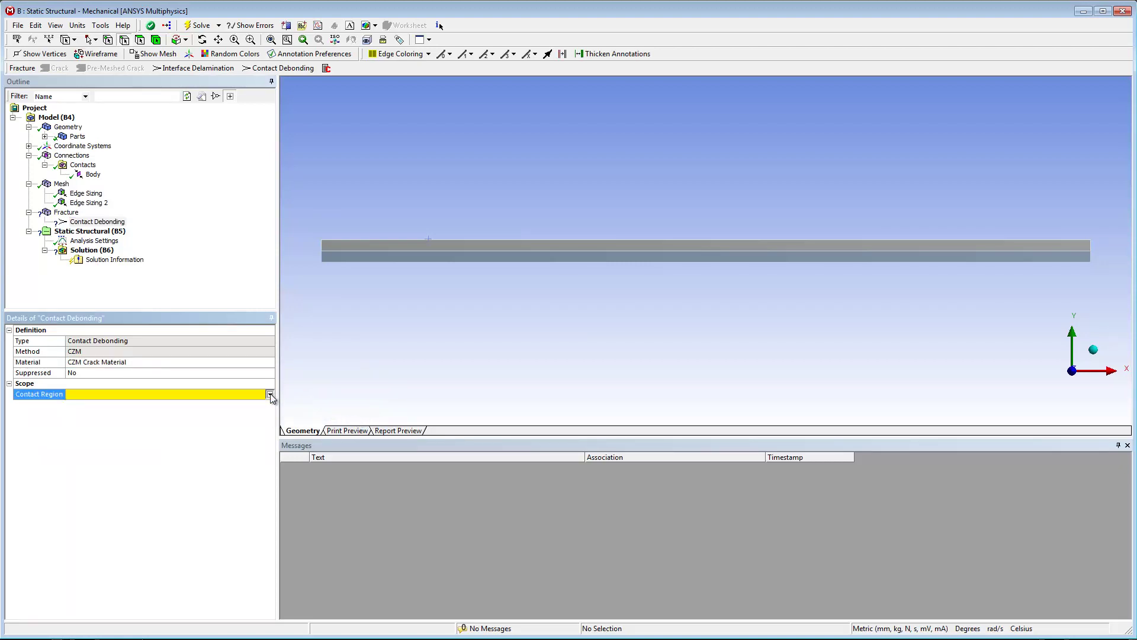
{"action": "left_click", "coordinate": [270, 394]}
{"action": "left_click", "coordinate": [246, 404]}
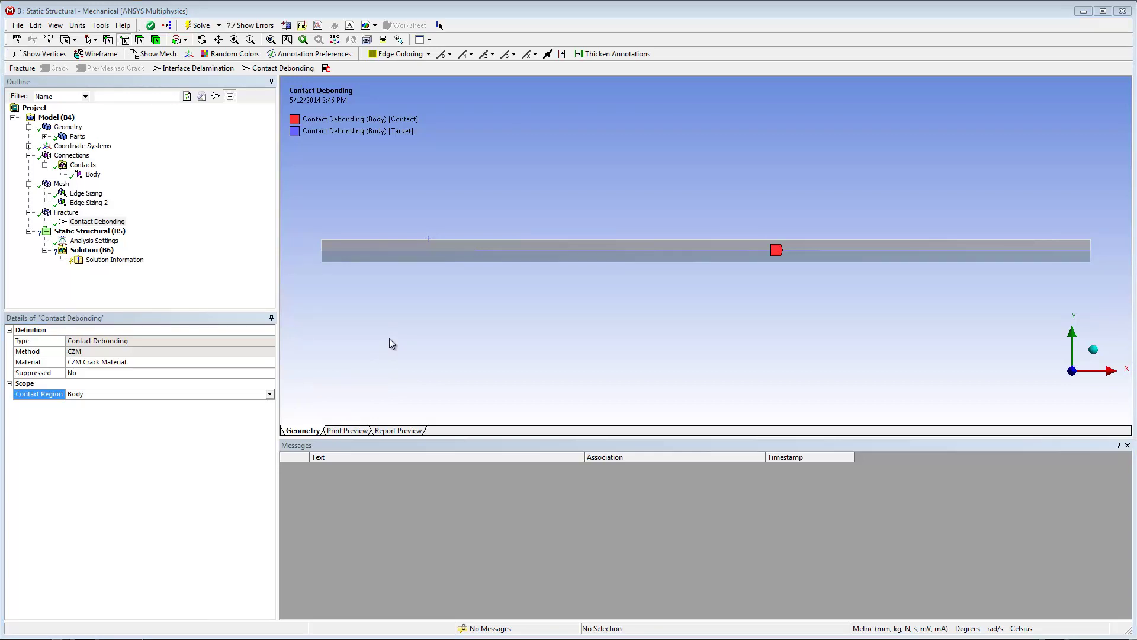
Turn auto time stepping on with 100 initial, minimum and maximum substeps
{"action": "left_click", "coordinate": [102, 242]}
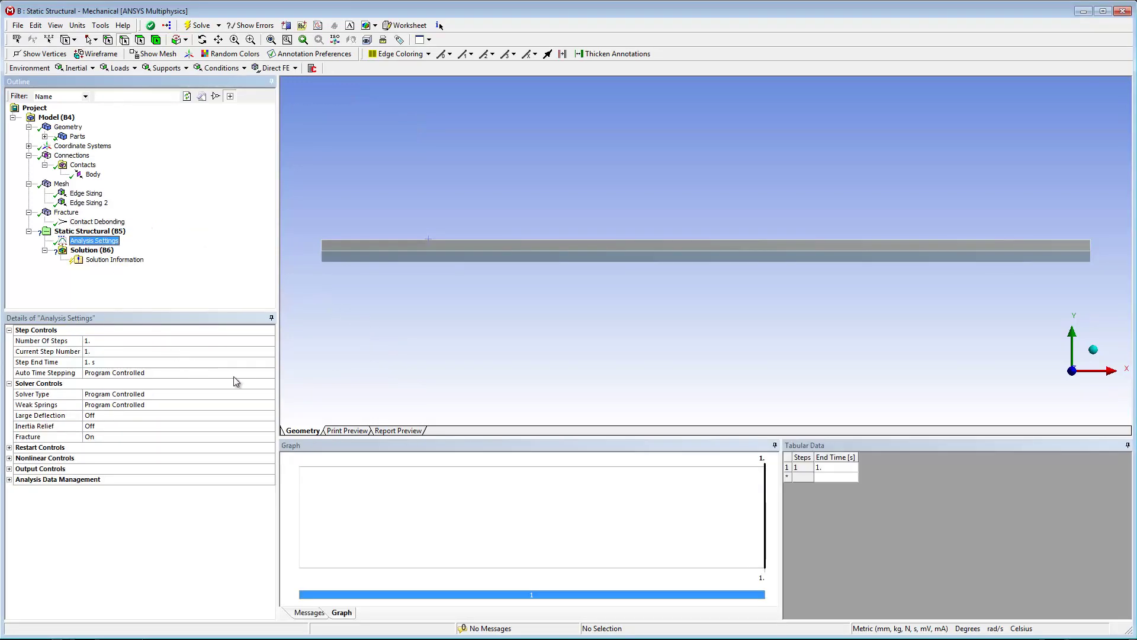
{"action": "left_click", "coordinate": [266, 374]}
{"action": "left_click", "coordinate": [270, 373]}
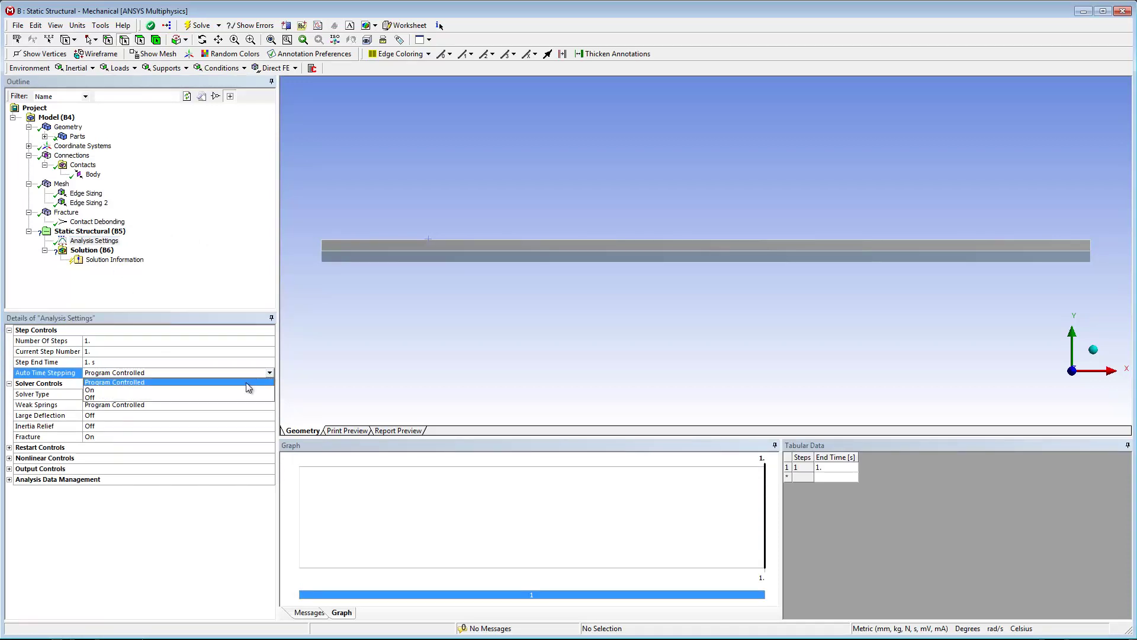
{"action": "left_click", "coordinate": [239, 390]}
{"action": "left_click", "coordinate": [219, 394]}
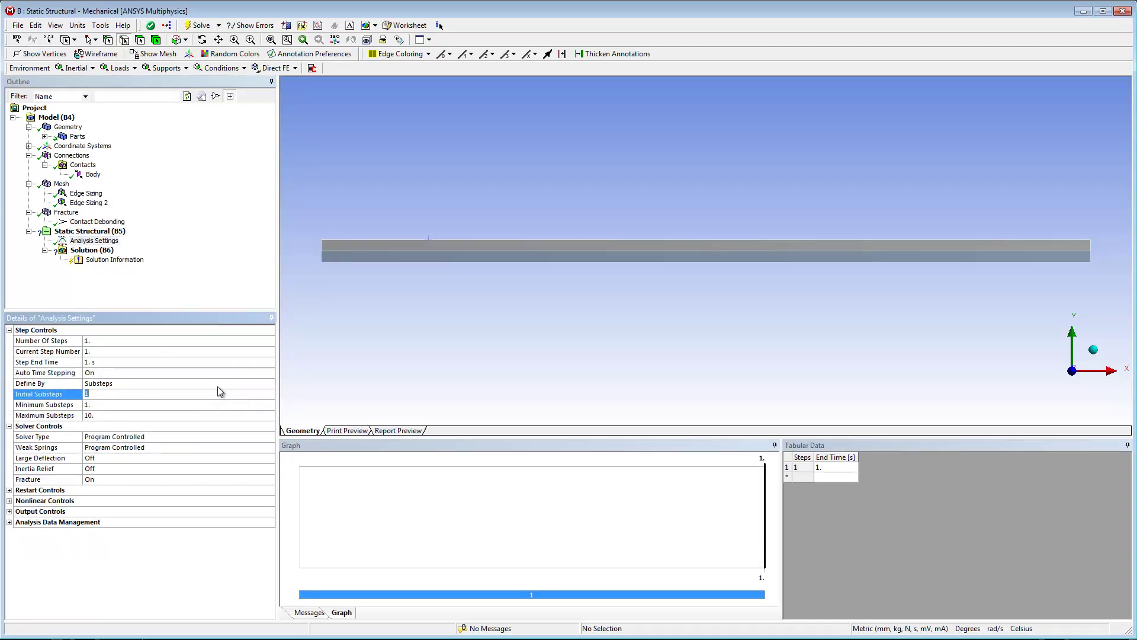
{"action": "key", "text": "Return"}
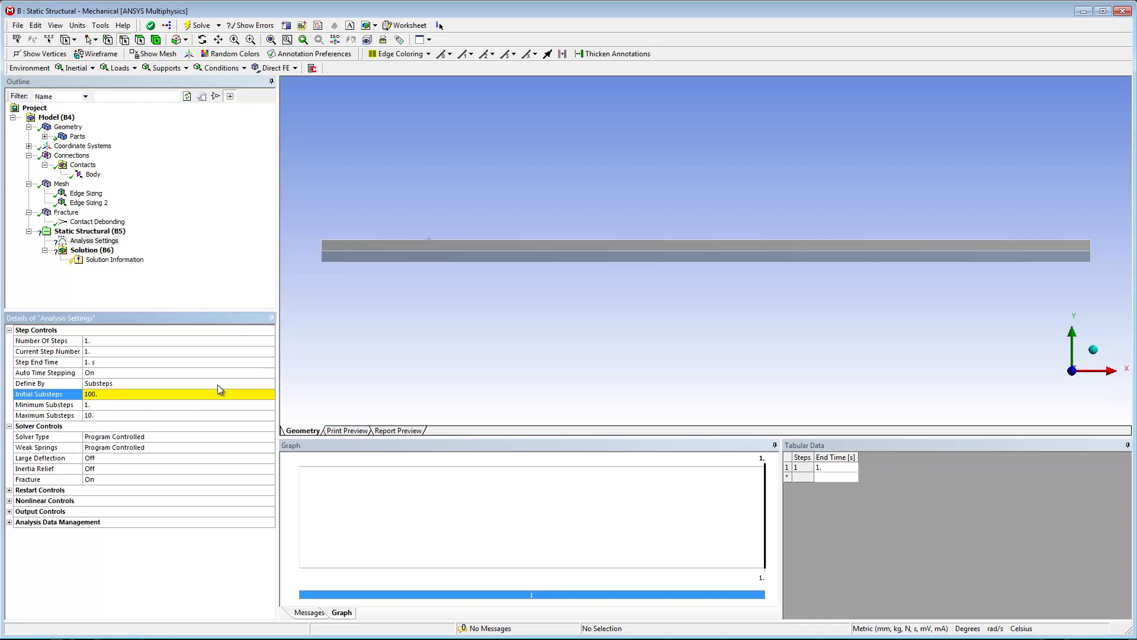
{"action": "left_click", "coordinate": [159, 404]}
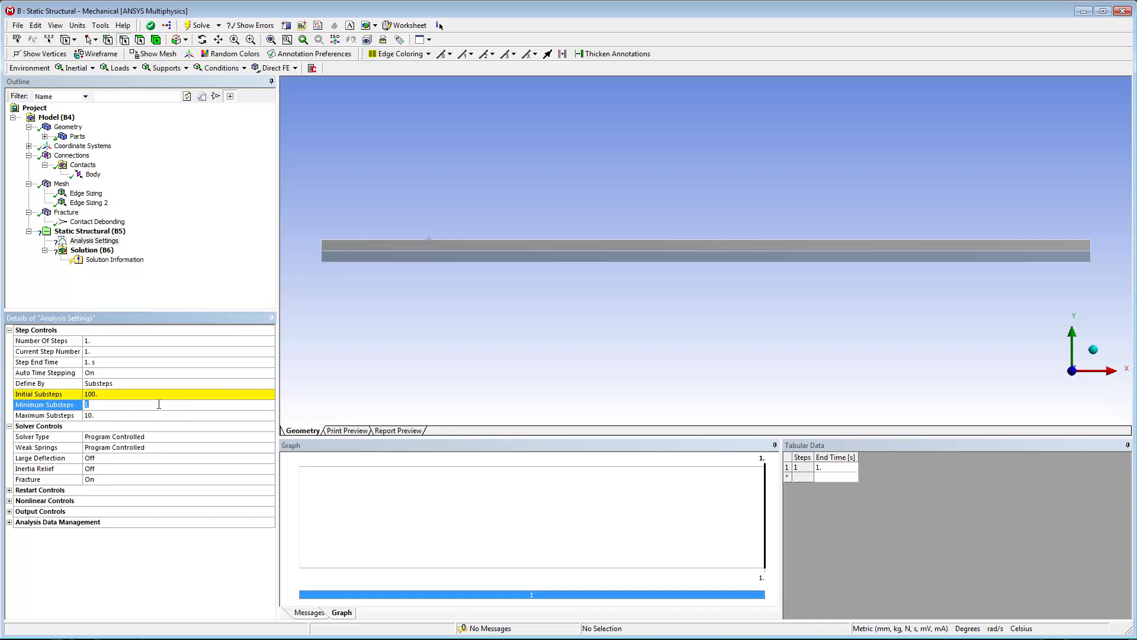
{"action": "key", "text": "Return"}
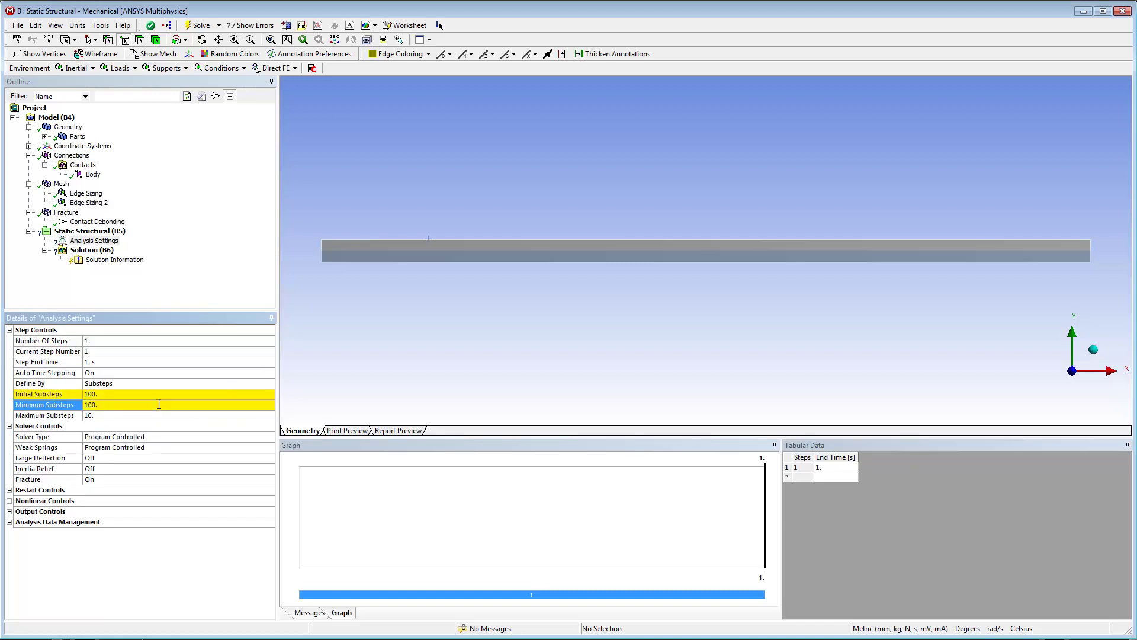
{"action": "left_click", "coordinate": [144, 414]}
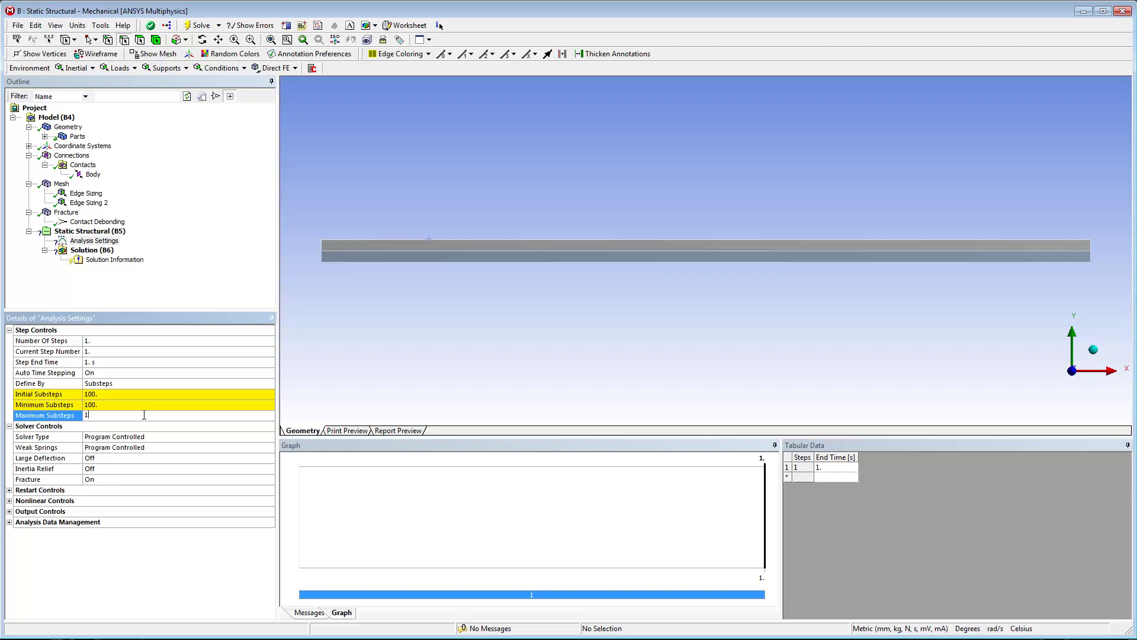
{"action": "key", "text": "Return"}
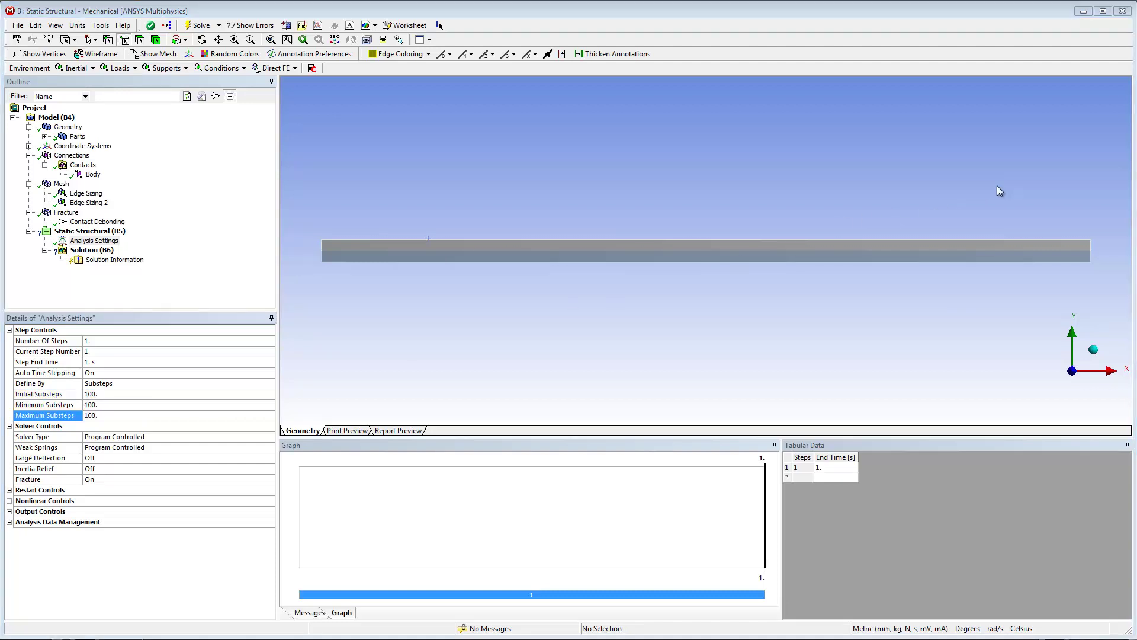
Apply a Fixed Support to the beam's two right-end edges
{"action": "right_click_drag", "start_coordinate": [997, 188], "coordinate": [1086, 261]}
{"action": "left_click", "coordinate": [815, 276]}
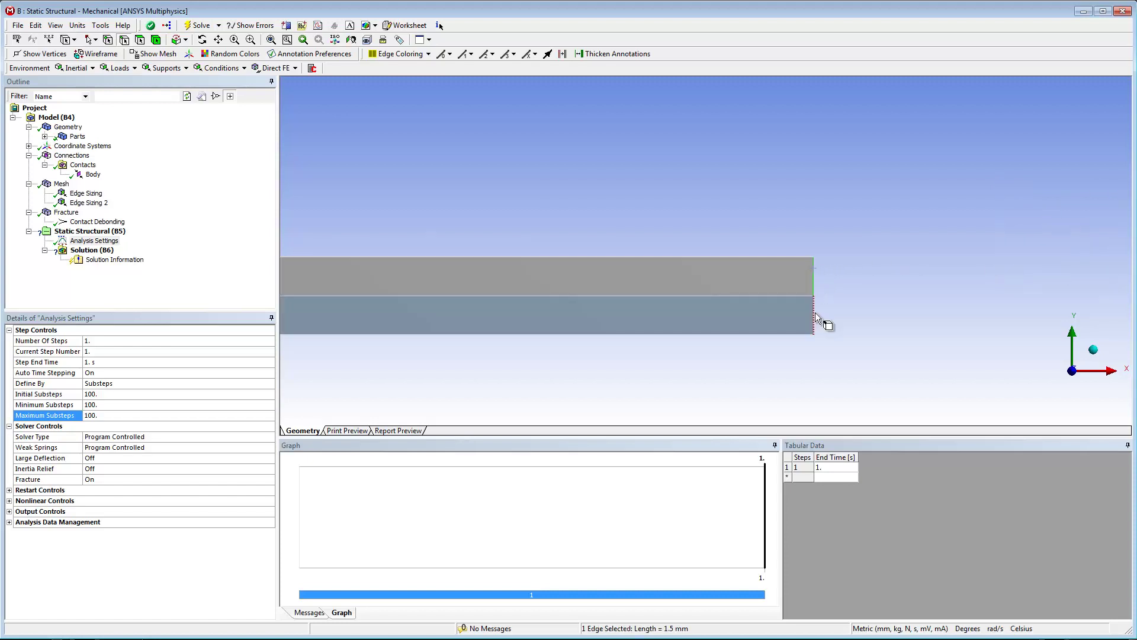
{"action": "left_click", "coordinate": [815, 315], "text": "ctrl"}
{"action": "left_click", "coordinate": [163, 67]}
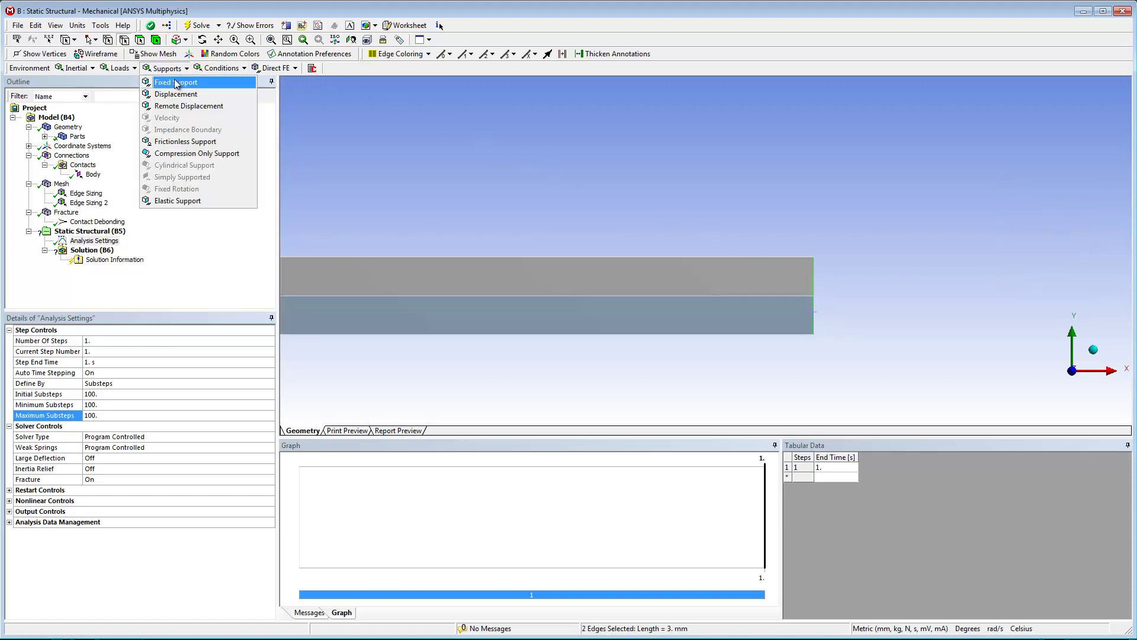
{"action": "left_click", "coordinate": [177, 82]}
{"action": "right_click", "coordinate": [452, 188]}
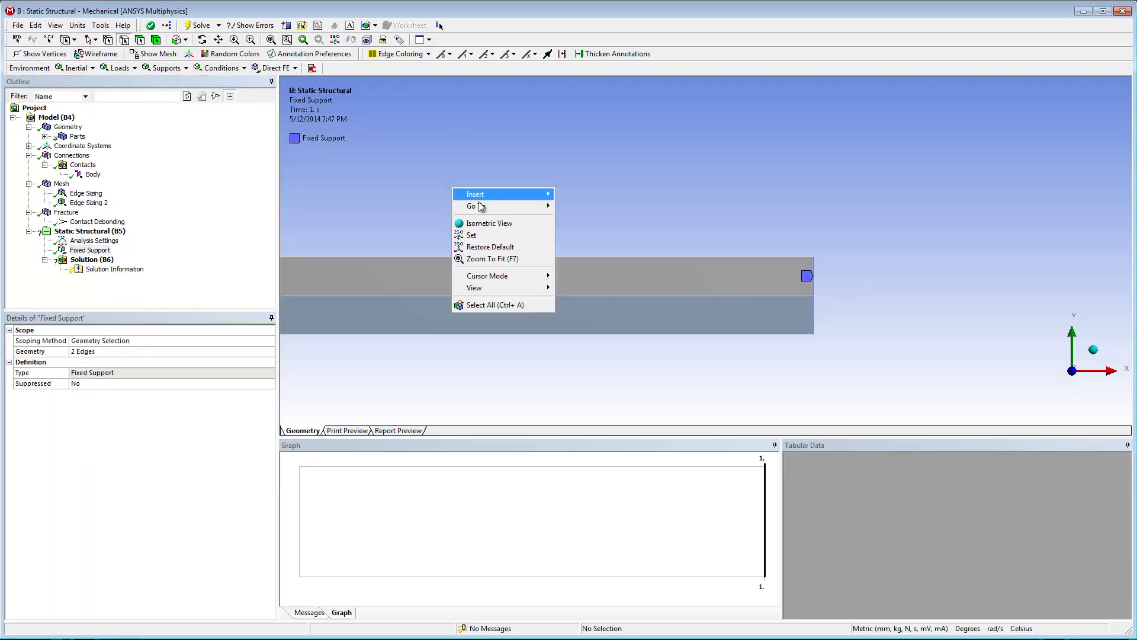
{"action": "left_click", "coordinate": [505, 256]}
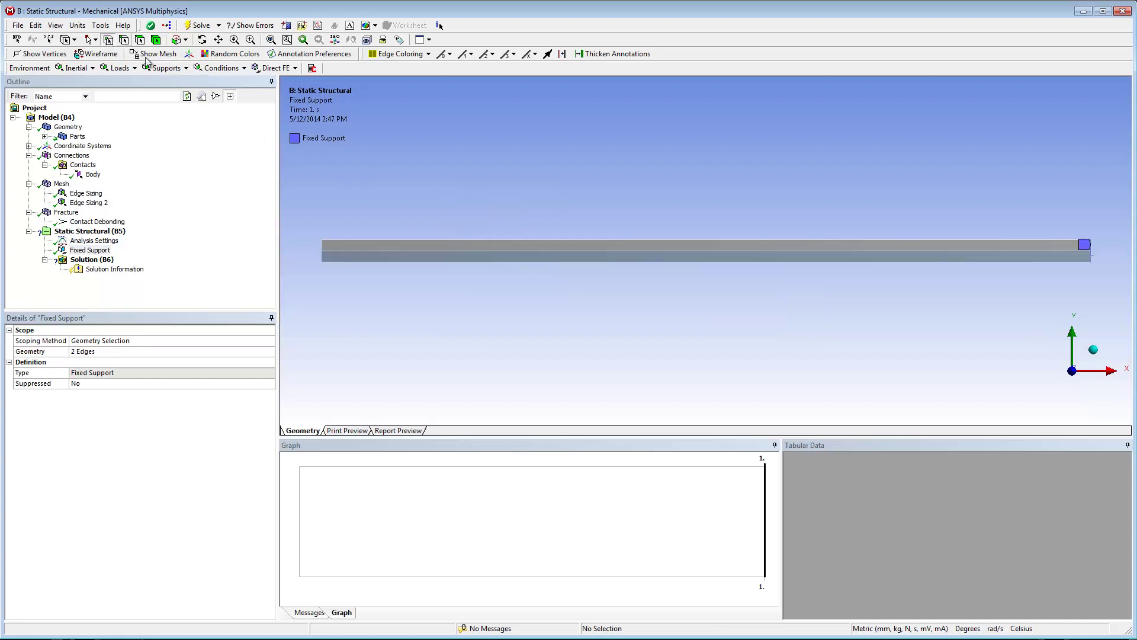
Add a Displacement of Y = 10 mm on the top-left corner vertex
{"action": "right_click_drag", "start_coordinate": [303, 221], "coordinate": [373, 305]}
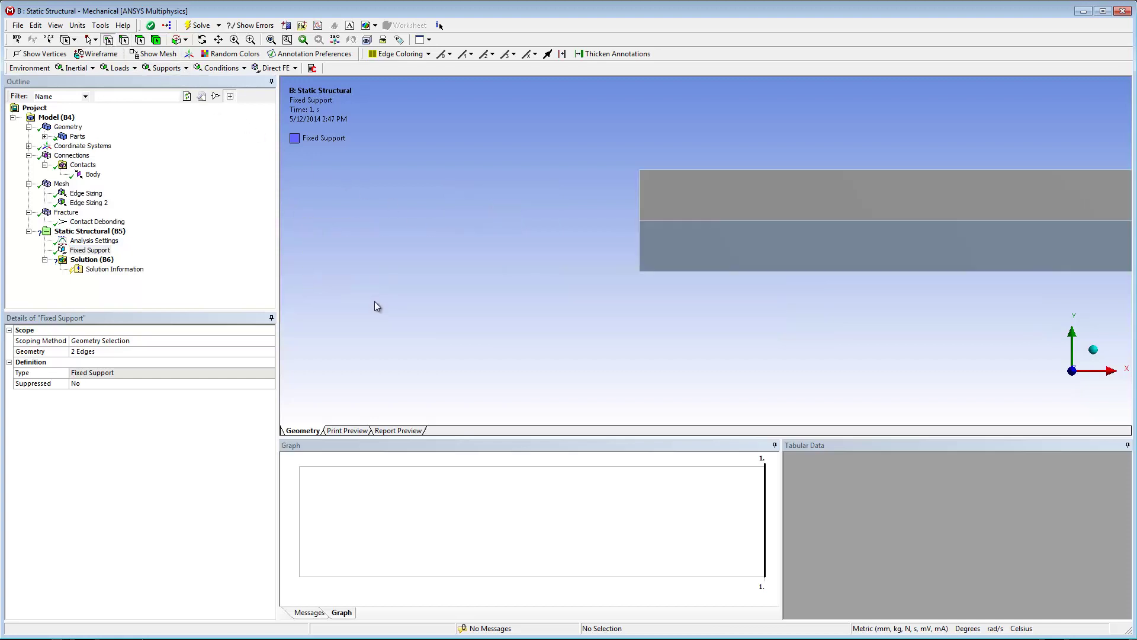
{"action": "left_click", "coordinate": [640, 171]}
{"action": "right_click", "coordinate": [84, 250]}
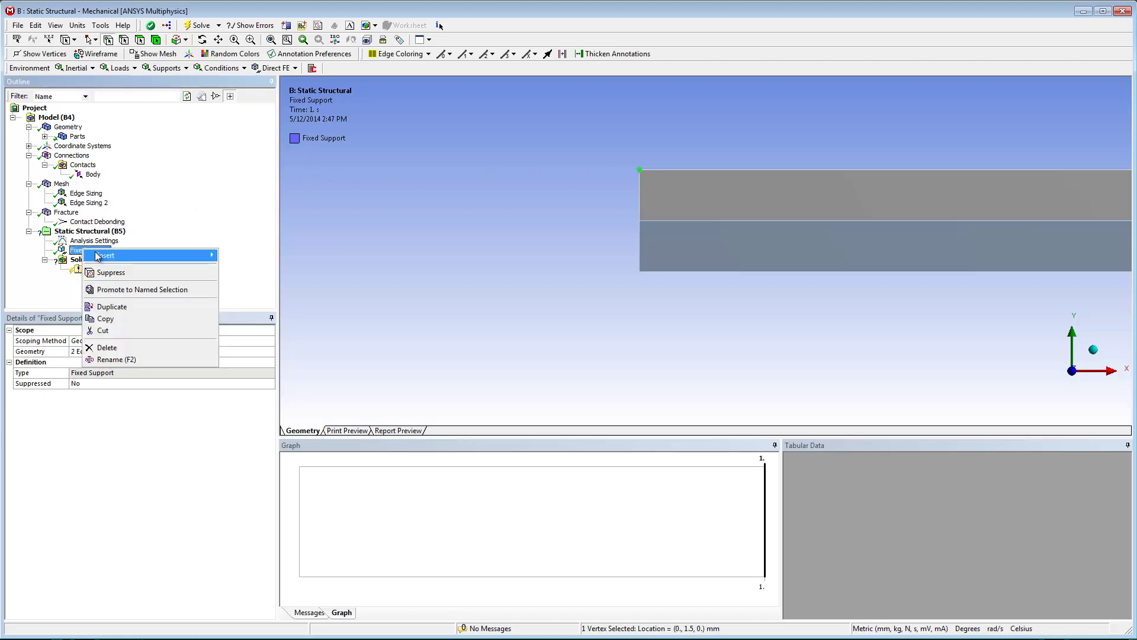
{"action": "mouse_move", "coordinate": [105, 255]}
{"action": "left_click", "coordinate": [296, 360]}
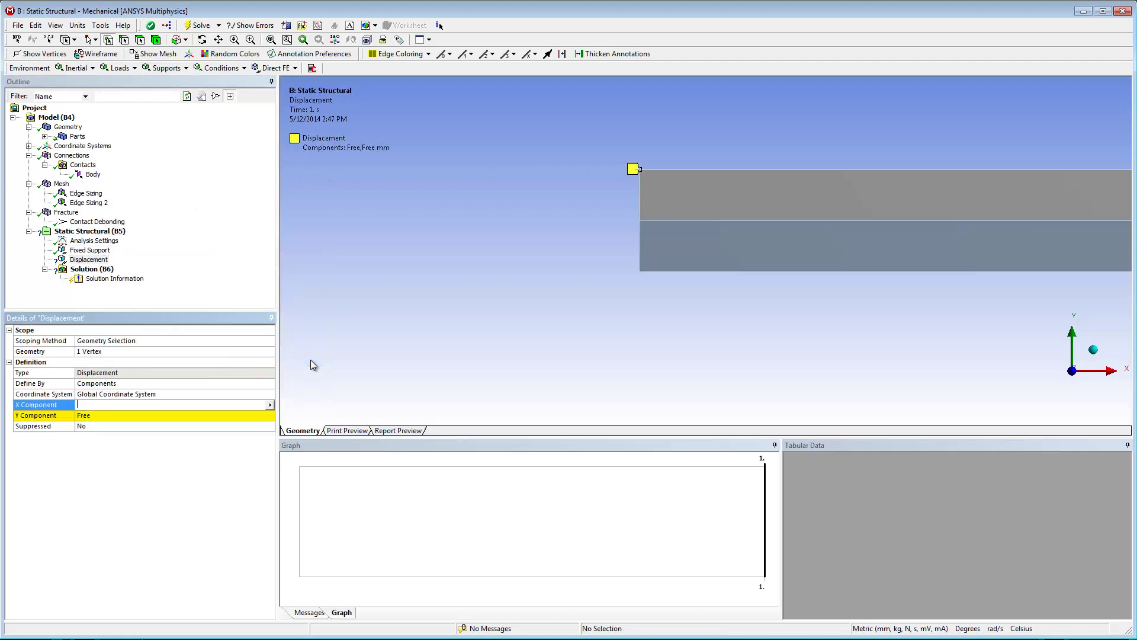
{"action": "left_click", "coordinate": [188, 415]}
{"action": "type", "text": "10"}
{"action": "key", "text": "Return"}
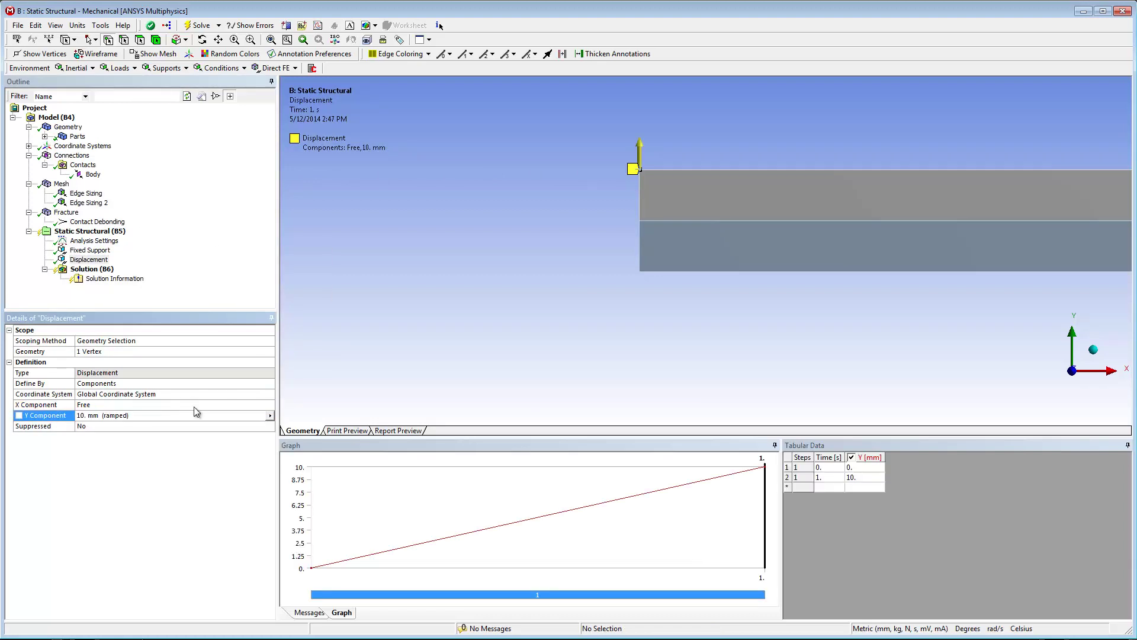
Add a second Displacement of Y = -10 mm on the bottom-left corner vertex
{"action": "left_click", "coordinate": [168, 69]}
{"action": "left_click", "coordinate": [176, 94]}
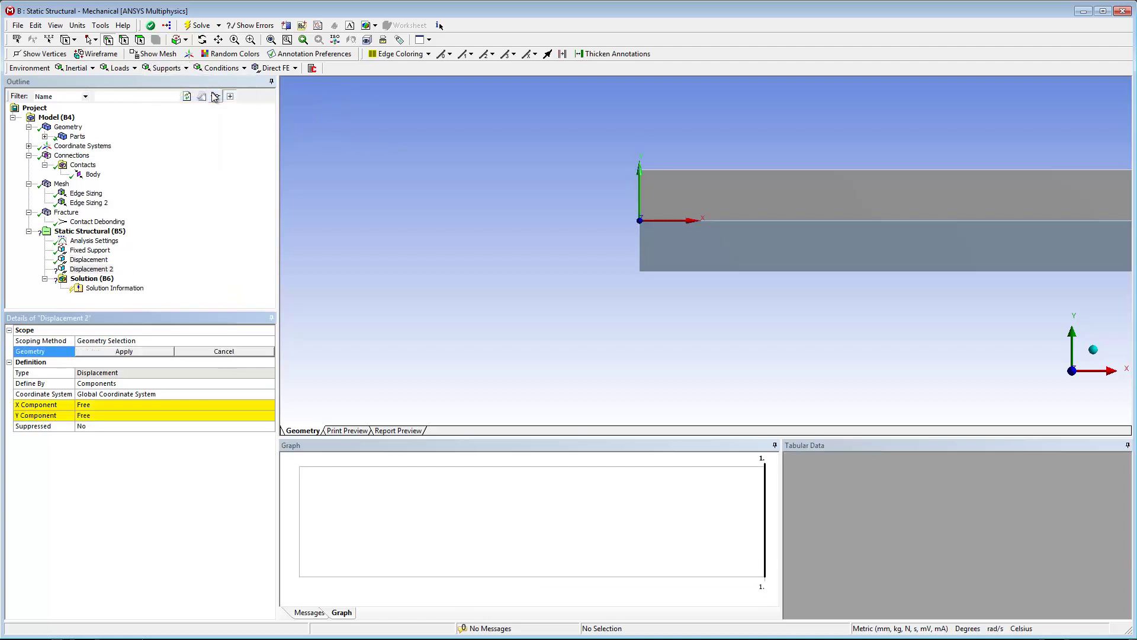
{"action": "left_click", "coordinate": [639, 273]}
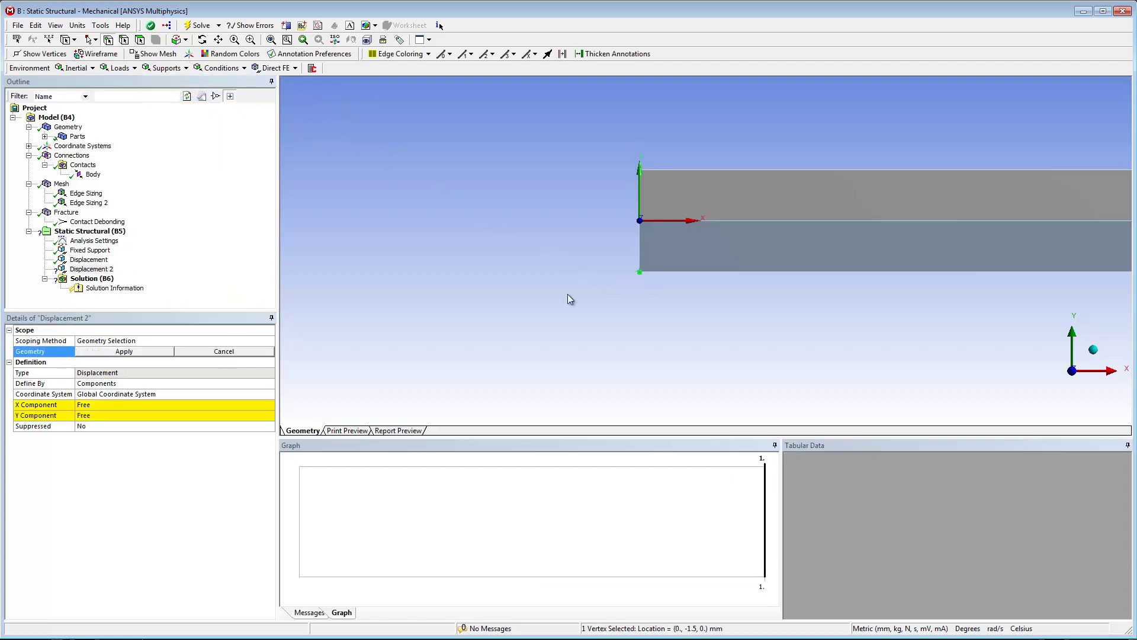
{"action": "left_click", "coordinate": [159, 352]}
{"action": "left_click", "coordinate": [159, 414]}
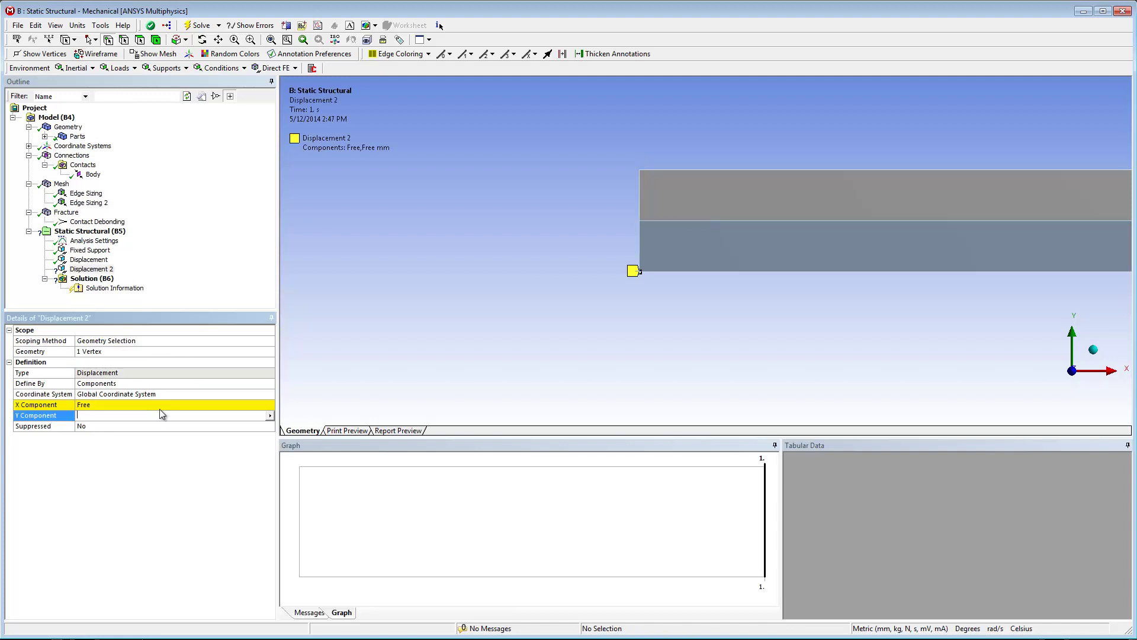
{"action": "type", "text": "-10"}
{"action": "key", "text": "Return"}
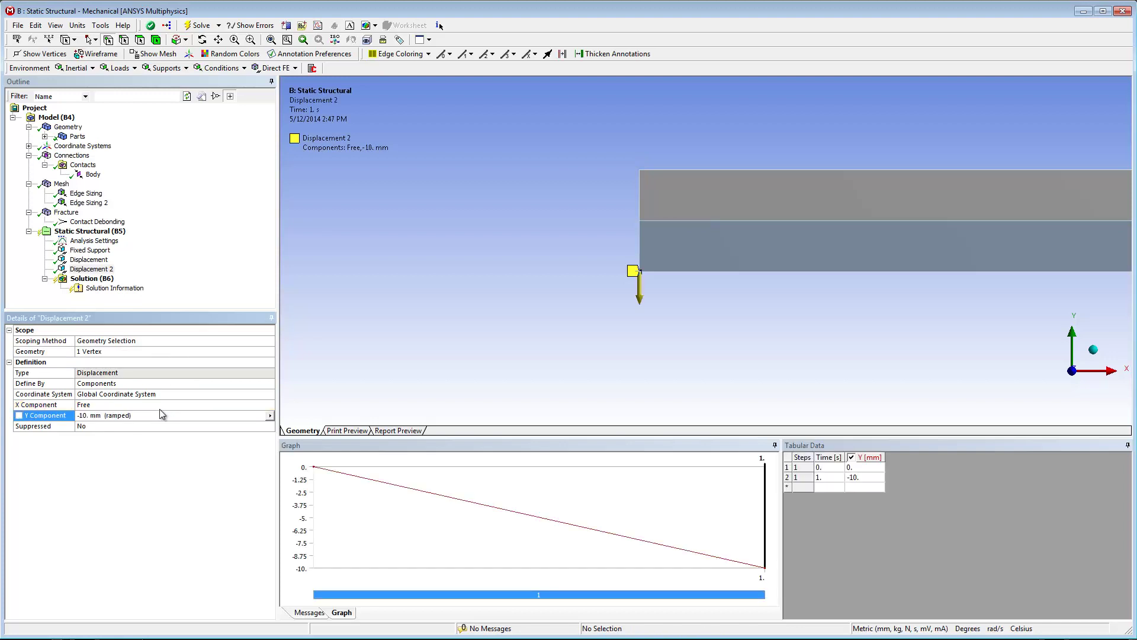
{"action": "left_click", "coordinate": [93, 279]}
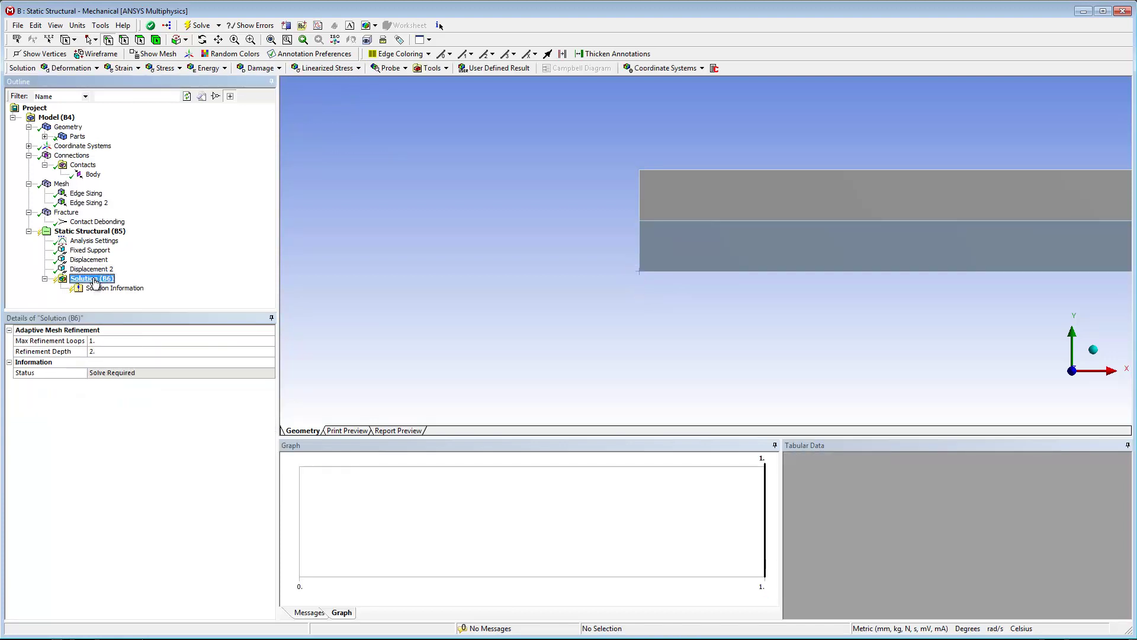
Add a Directional Deformation result oriented along the Y Axis
{"action": "left_click", "coordinate": [71, 68]}
{"action": "left_click", "coordinate": [117, 94]}
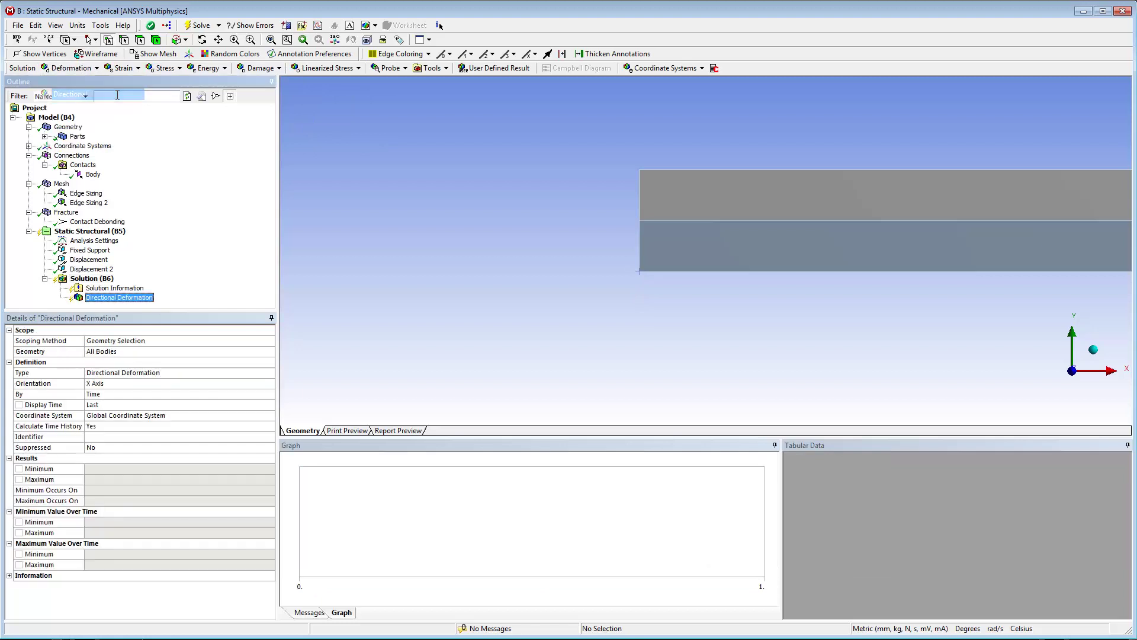
{"action": "left_click", "coordinate": [210, 383]}
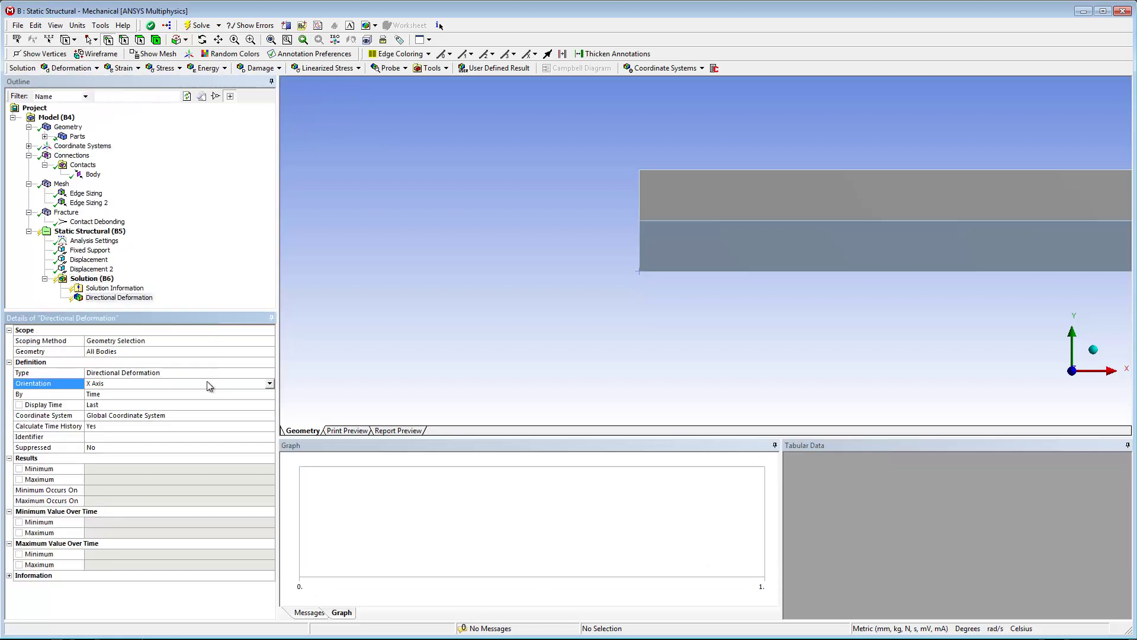
{"action": "left_click", "coordinate": [269, 383]}
{"action": "left_click", "coordinate": [248, 397]}
{"action": "right_click", "coordinate": [302, 280]}
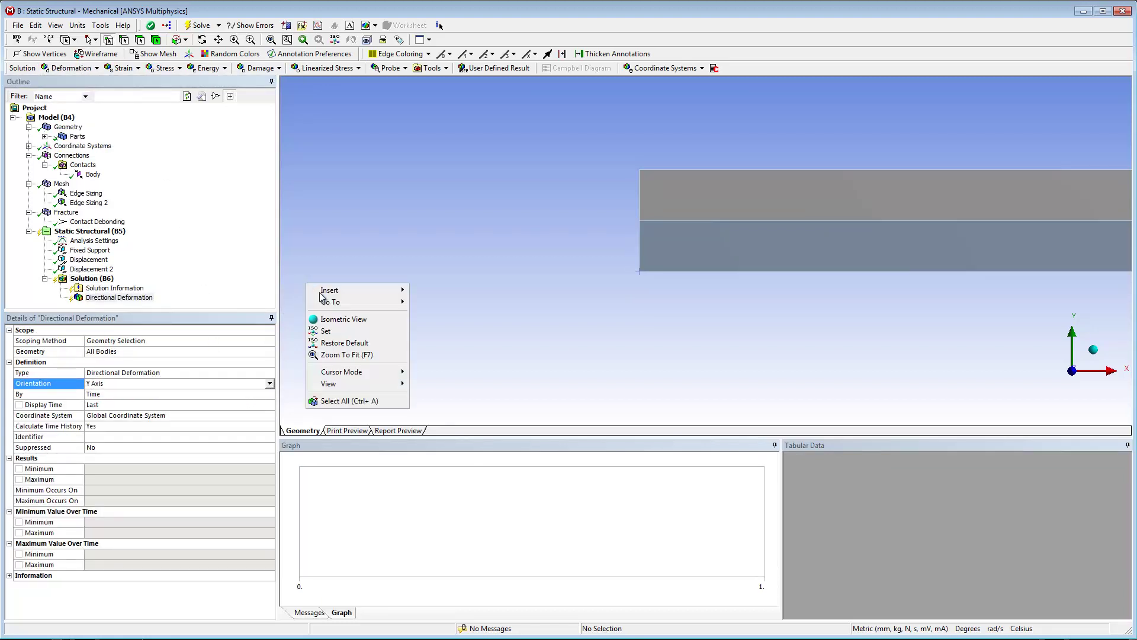
{"action": "left_click", "coordinate": [356, 358]}
Add a Force Reaction probe on the Displacement condition and solve the analysis
{"action": "left_click", "coordinate": [110, 279]}
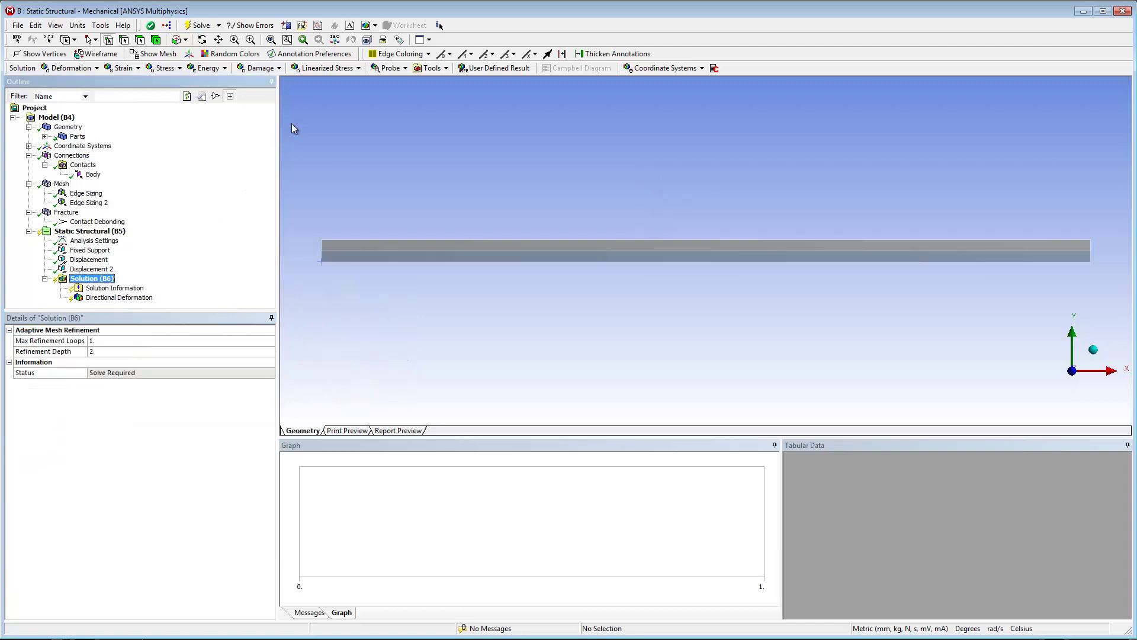
{"action": "left_click", "coordinate": [390, 68]}
{"action": "left_click", "coordinate": [407, 192]}
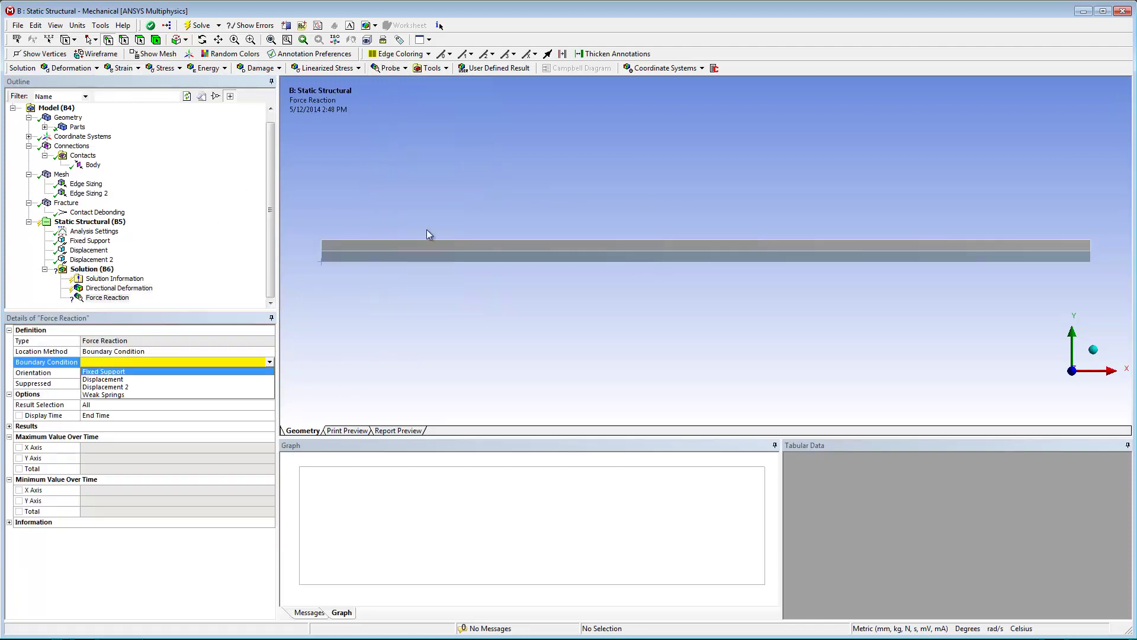
{"action": "left_click", "coordinate": [133, 379]}
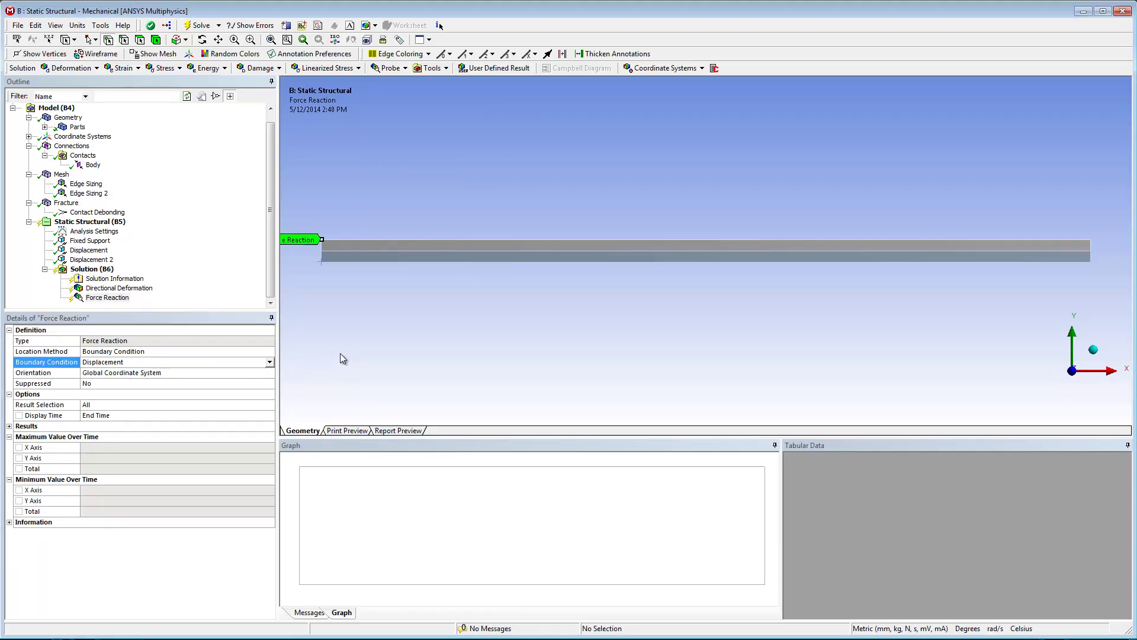
{"action": "scroll", "coordinate": [340, 353], "scroll_direction": "down", "scroll_amount": 1}
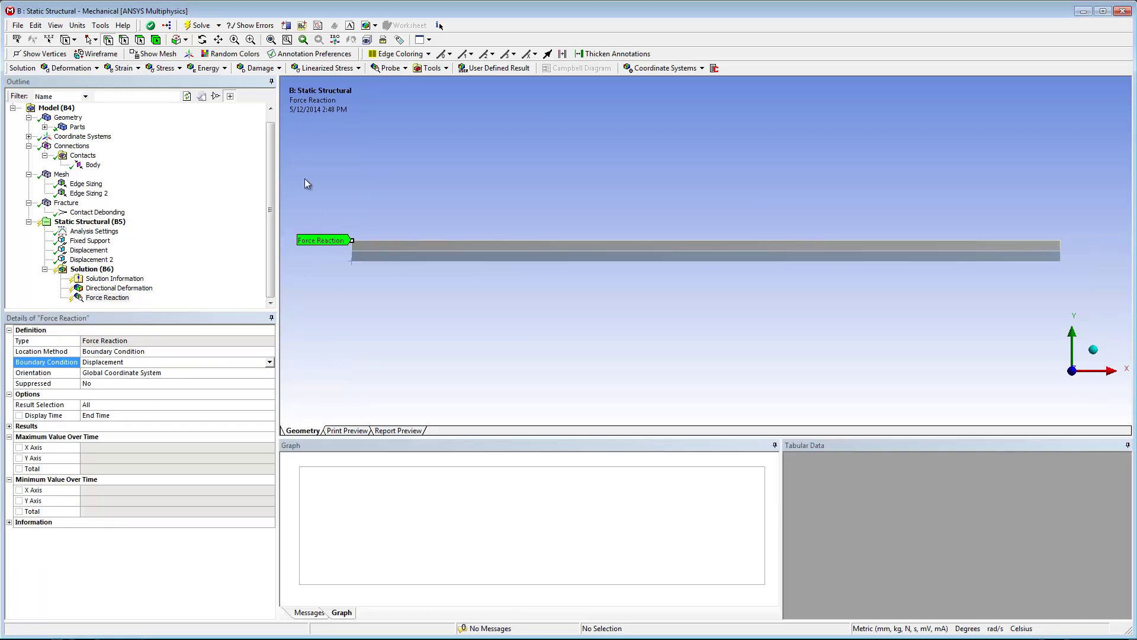
{"action": "left_click", "coordinate": [198, 25]}
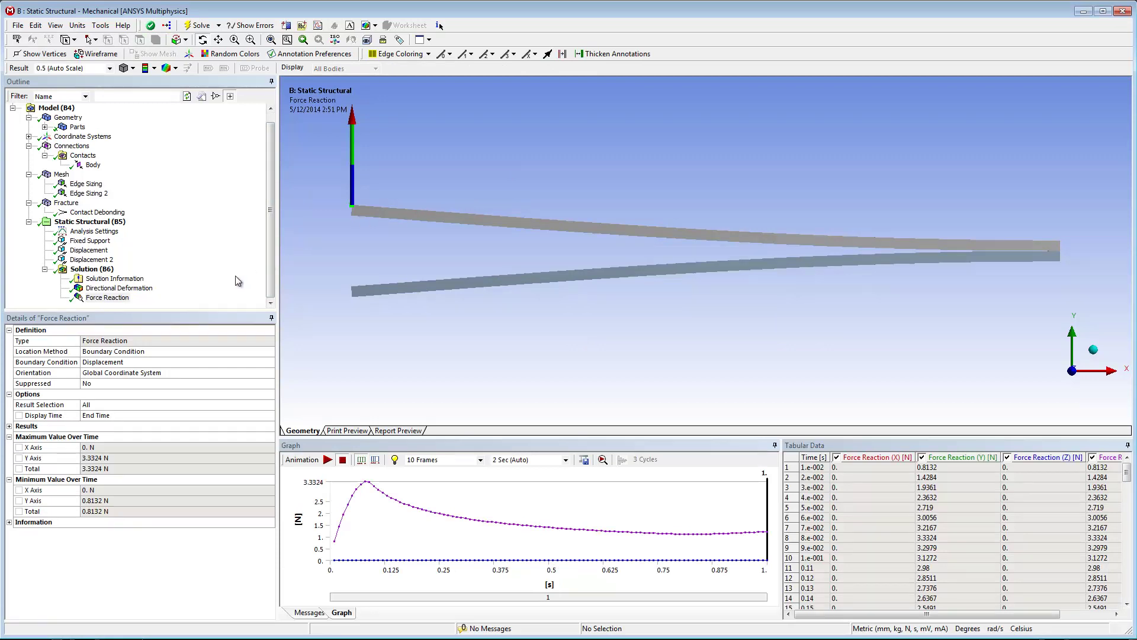
Display the Directional Deformation result, then play and stop its animation
{"action": "left_click", "coordinate": [139, 289]}
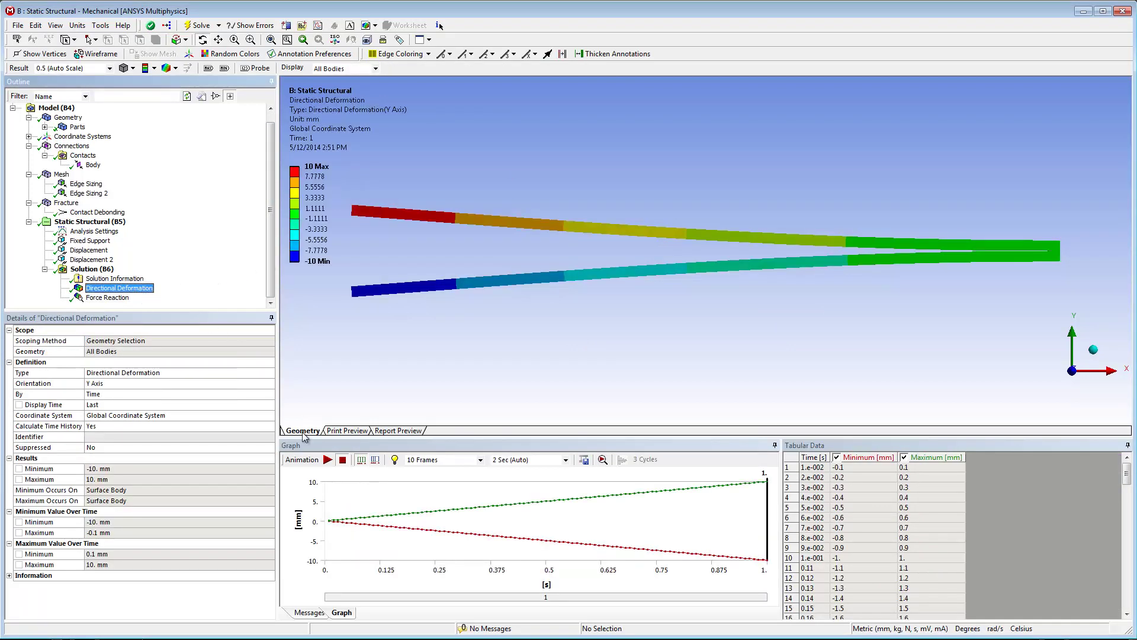
{"action": "left_click", "coordinate": [328, 460]}
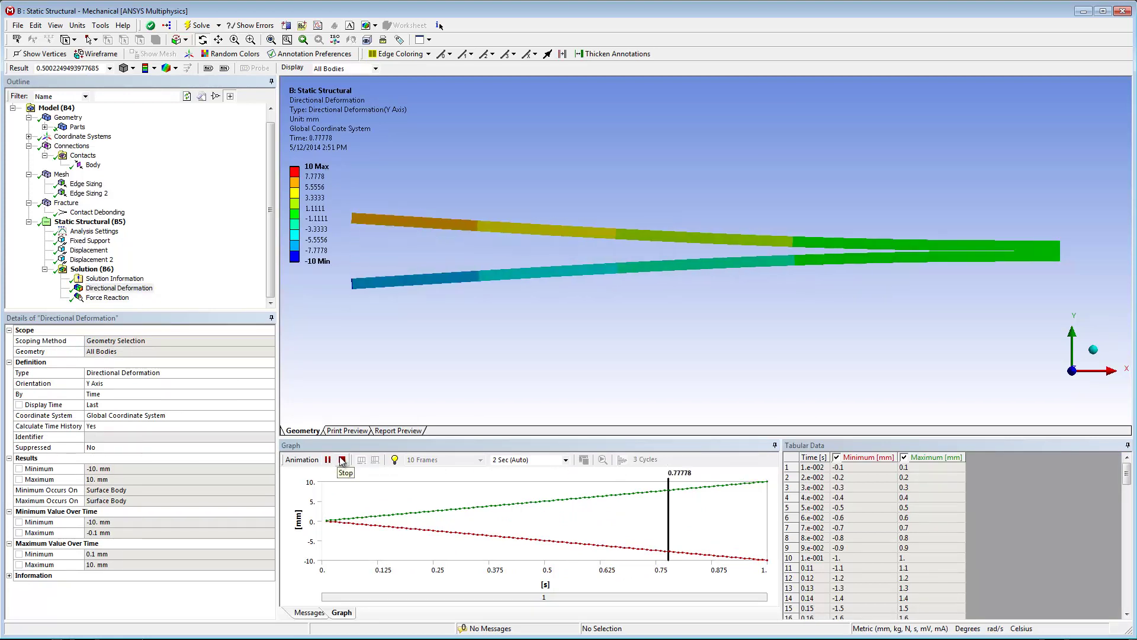
{"action": "left_click", "coordinate": [343, 460]}
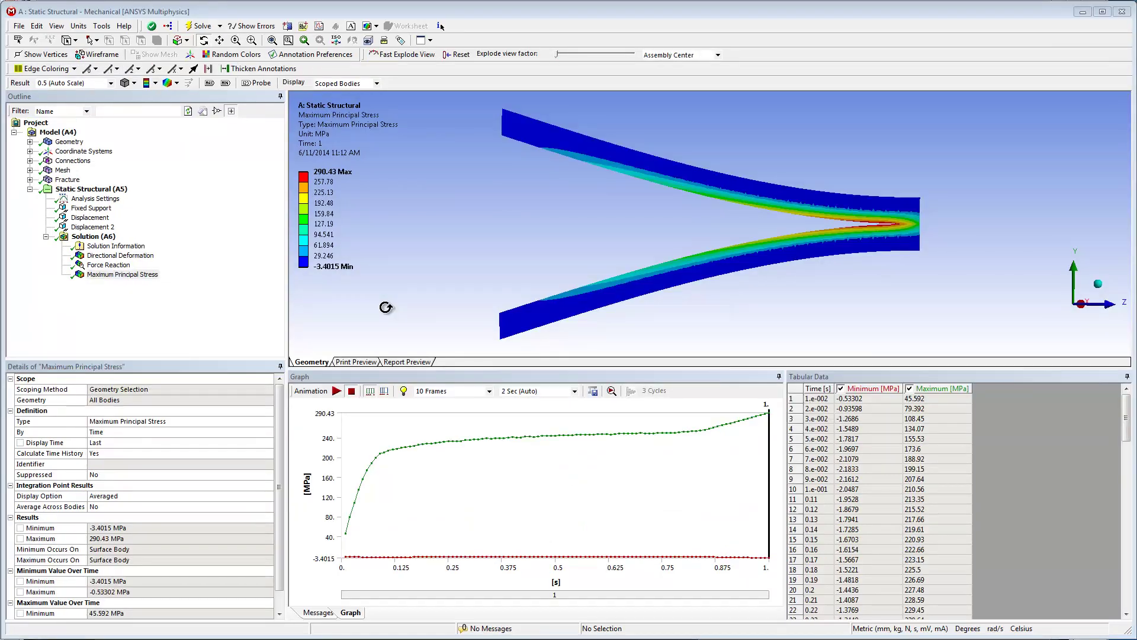
Play the Maximum Principal Stress animation through the load steps
{"action": "left_click", "coordinate": [336, 391]}
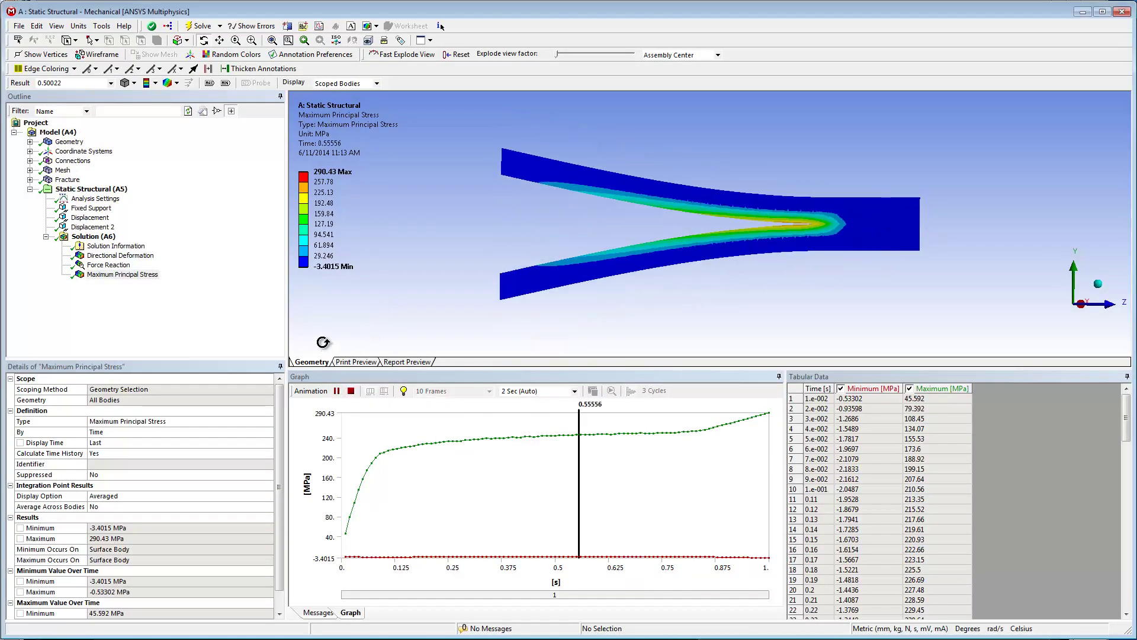